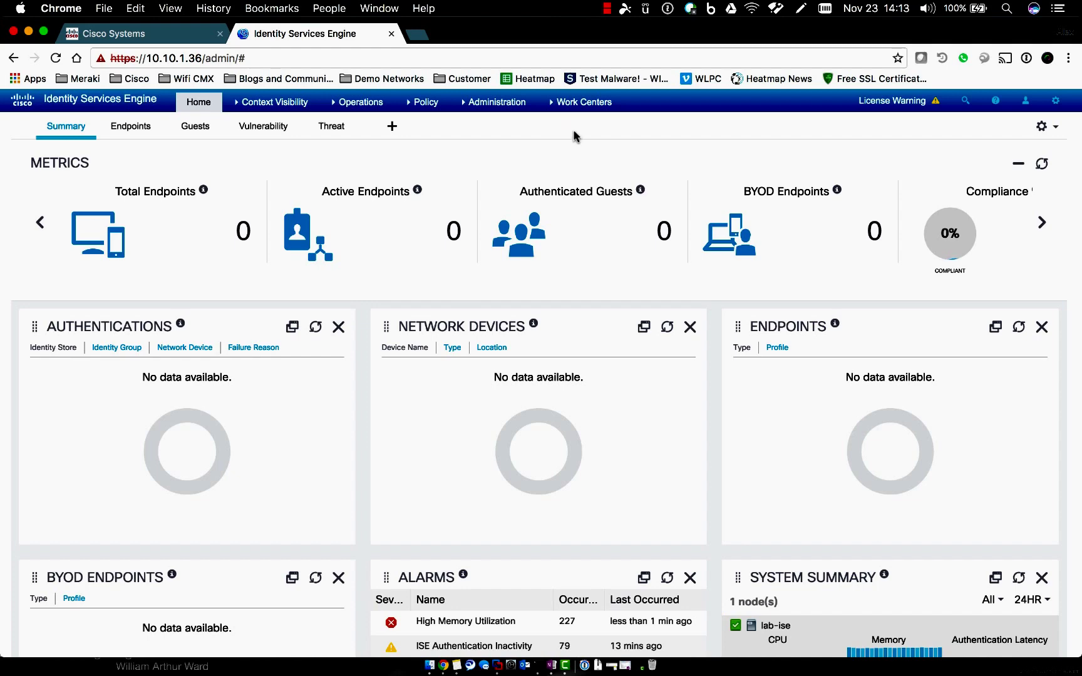
Step: Examine the home Summary dashboard's metrics, authentication, network device, endpoint, alarm and system summary dashlets
scroll(671, 147, down, 1)
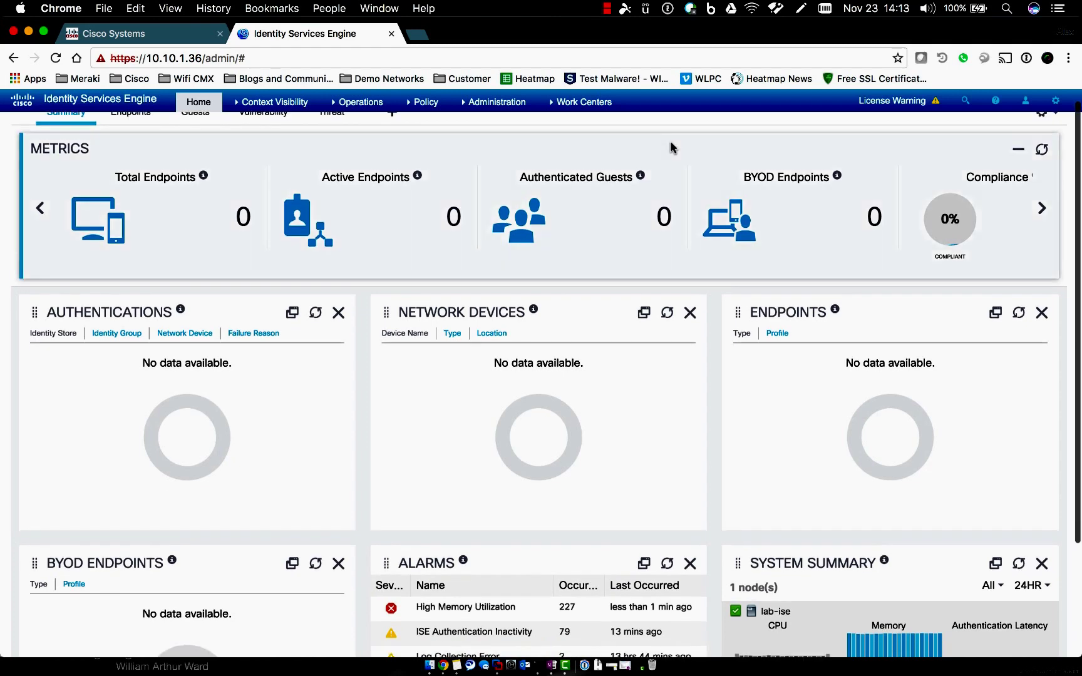
scroll(671, 147, up, 1)
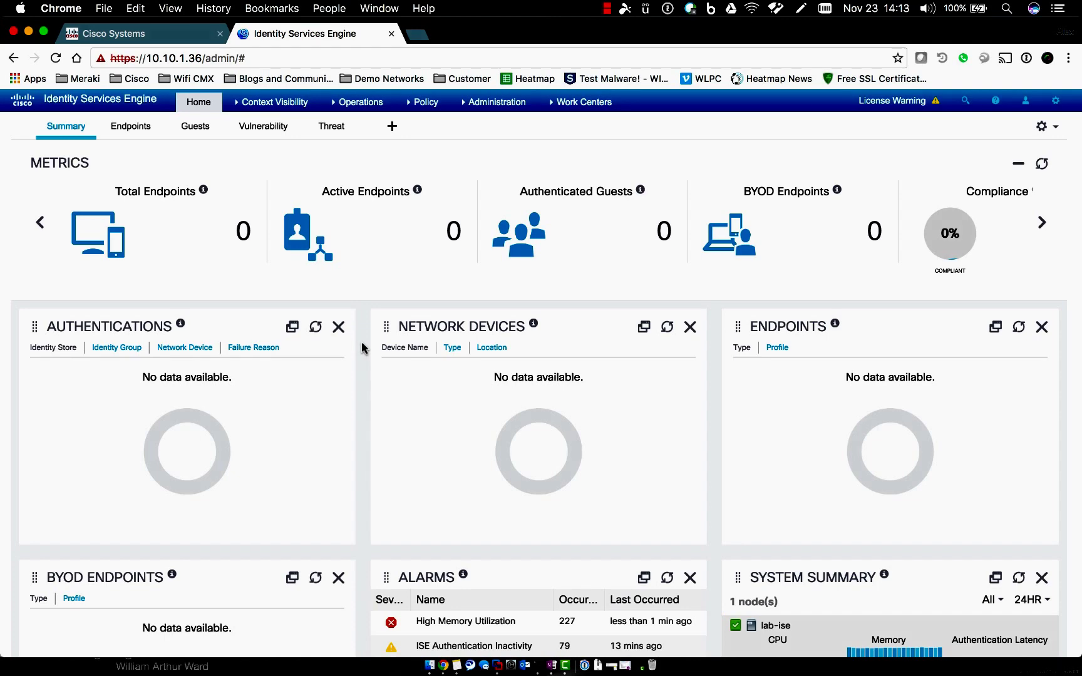
scroll(362, 348, down, 5)
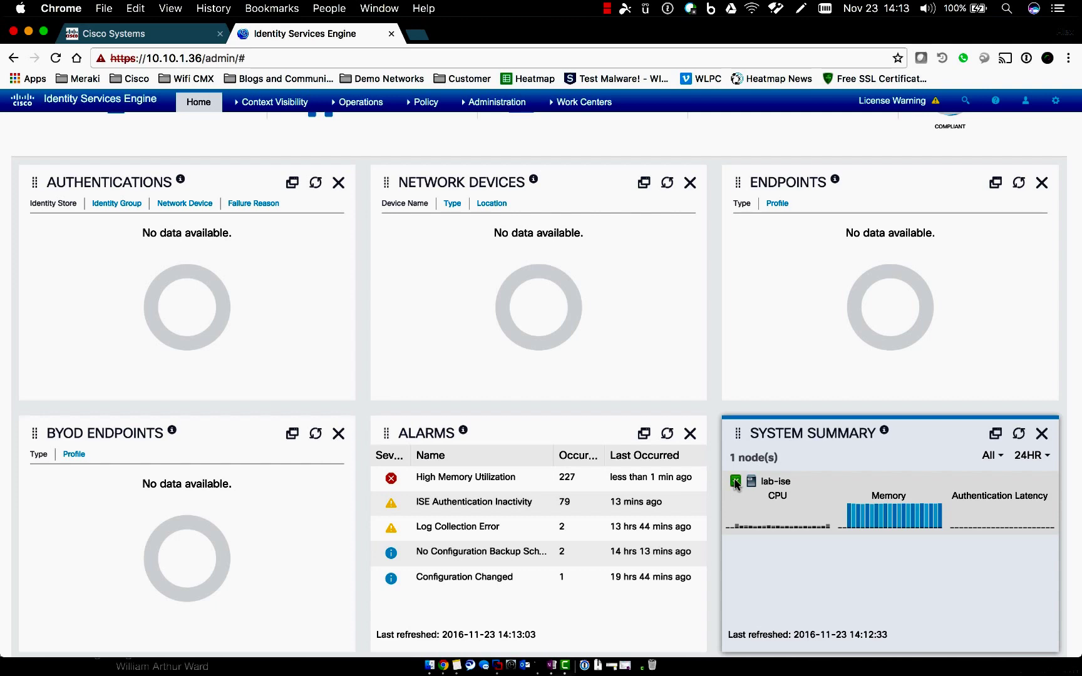
scroll(713, 463, down, 1)
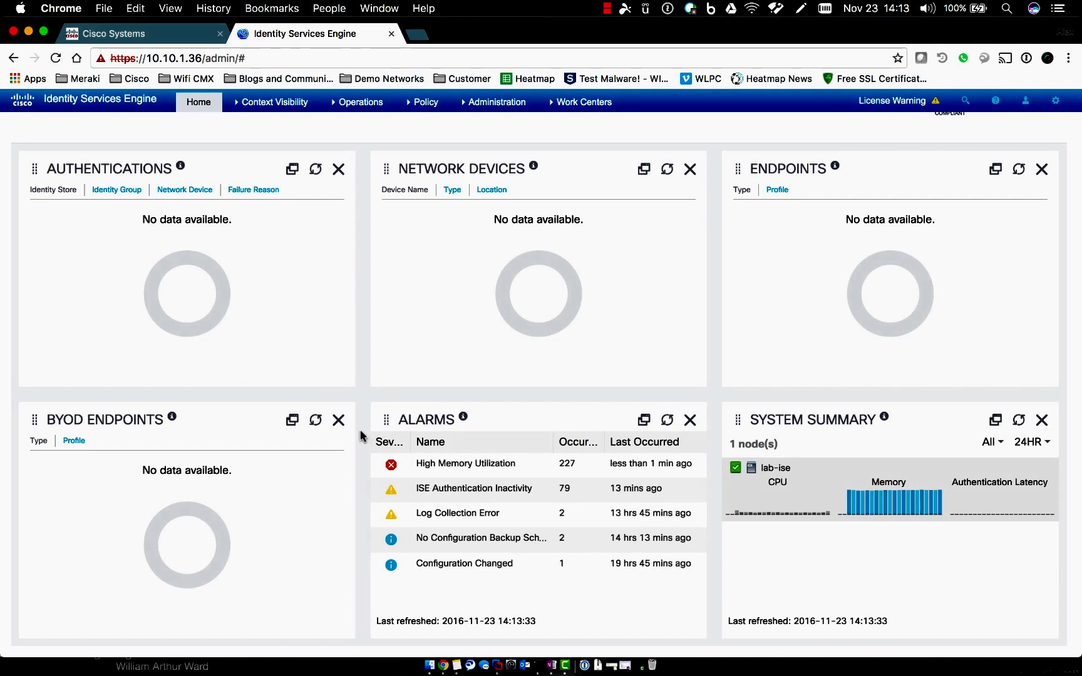
scroll(360, 430, up, 1)
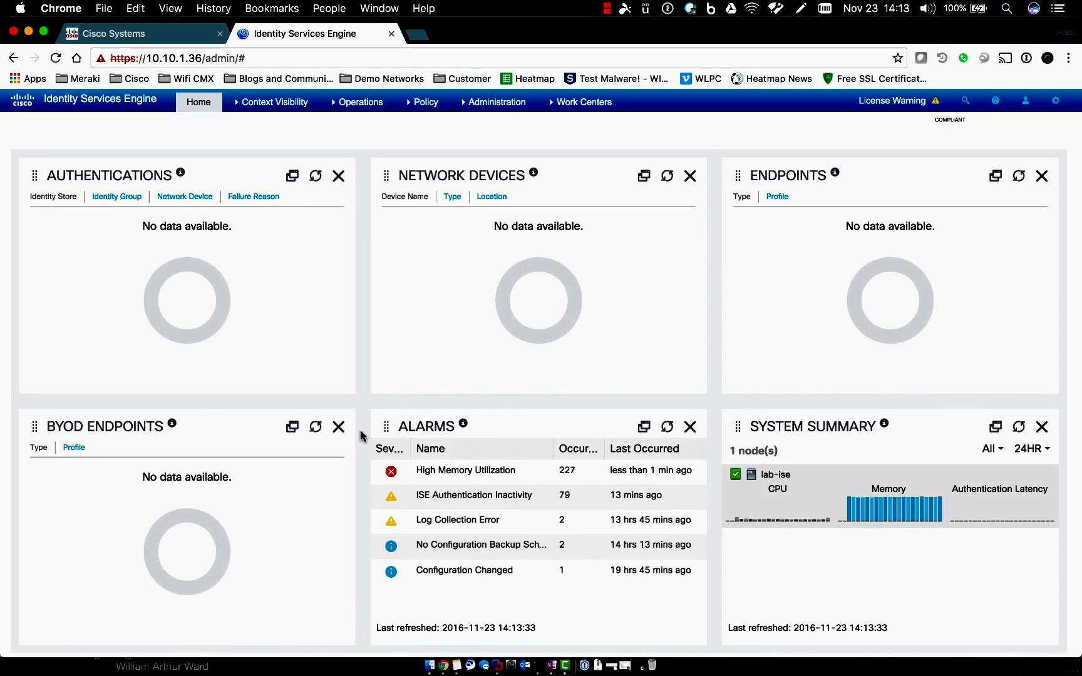
scroll(360, 431, up, 1)
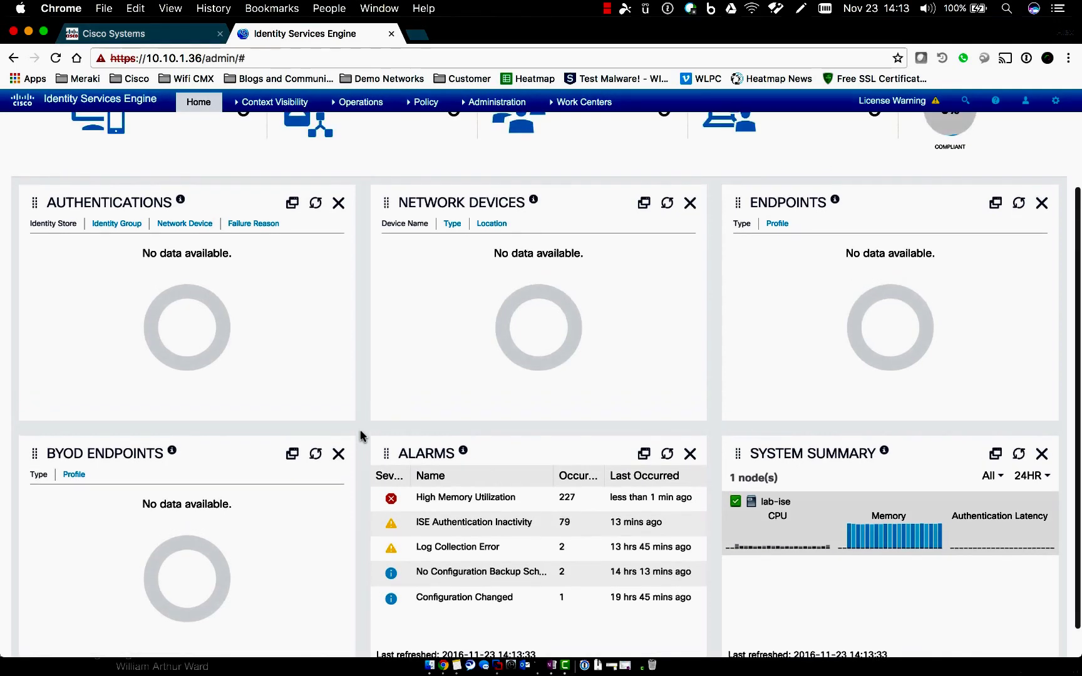
scroll(360, 431, up, 2)
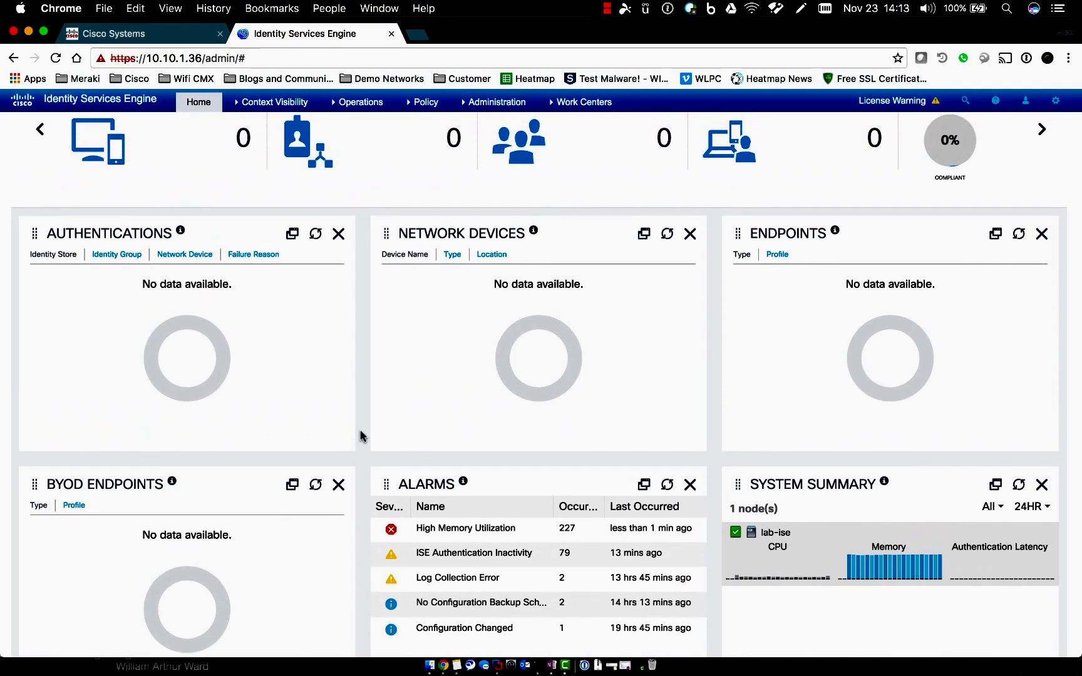
scroll(360, 437, up, 3)
scroll(361, 436, up, 1)
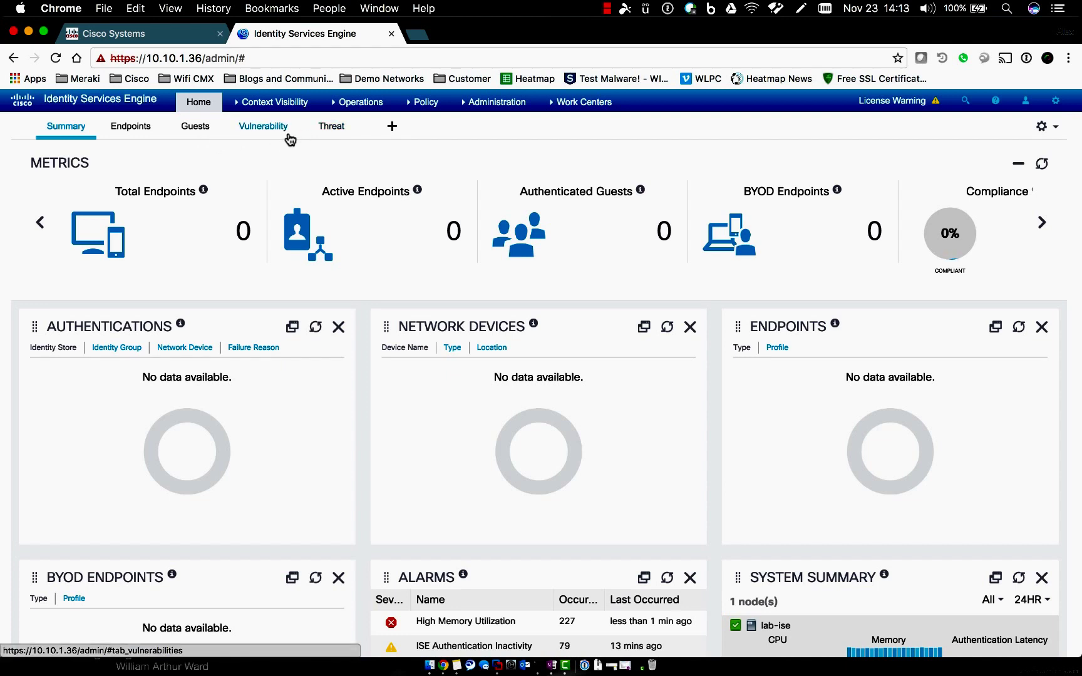
Step: View the RADIUS Live Logs and Live Sessions under Operations, and check the Troubleshoot and Adaptive Network Control options
mouse_move(280, 106)
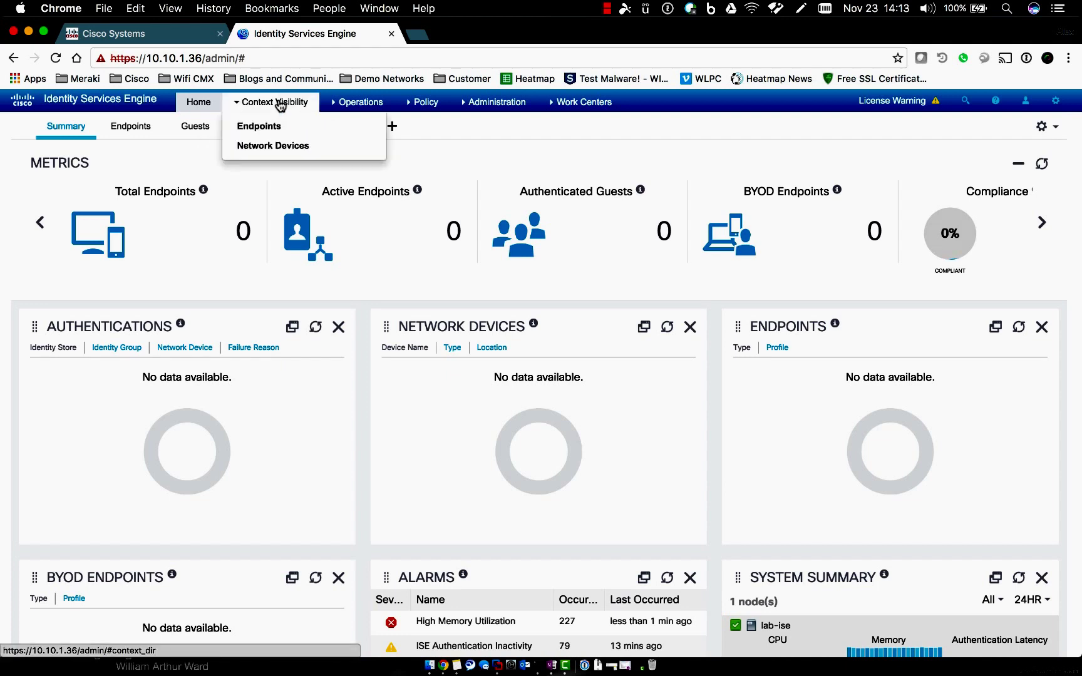
mouse_move(343, 104)
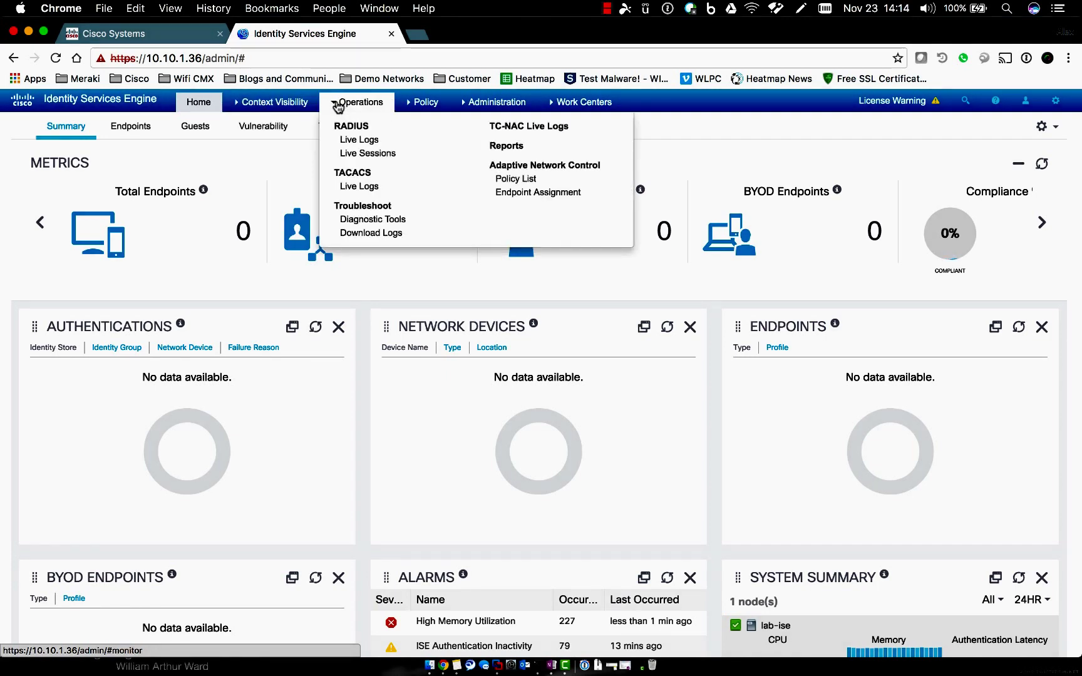
click(352, 143)
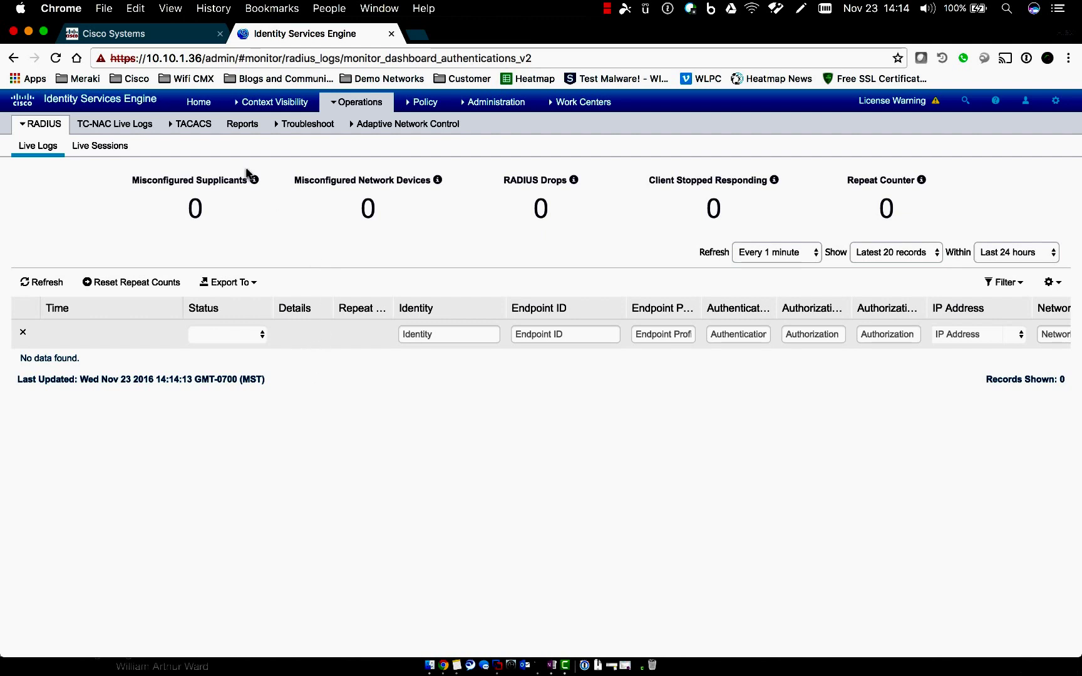
click(100, 146)
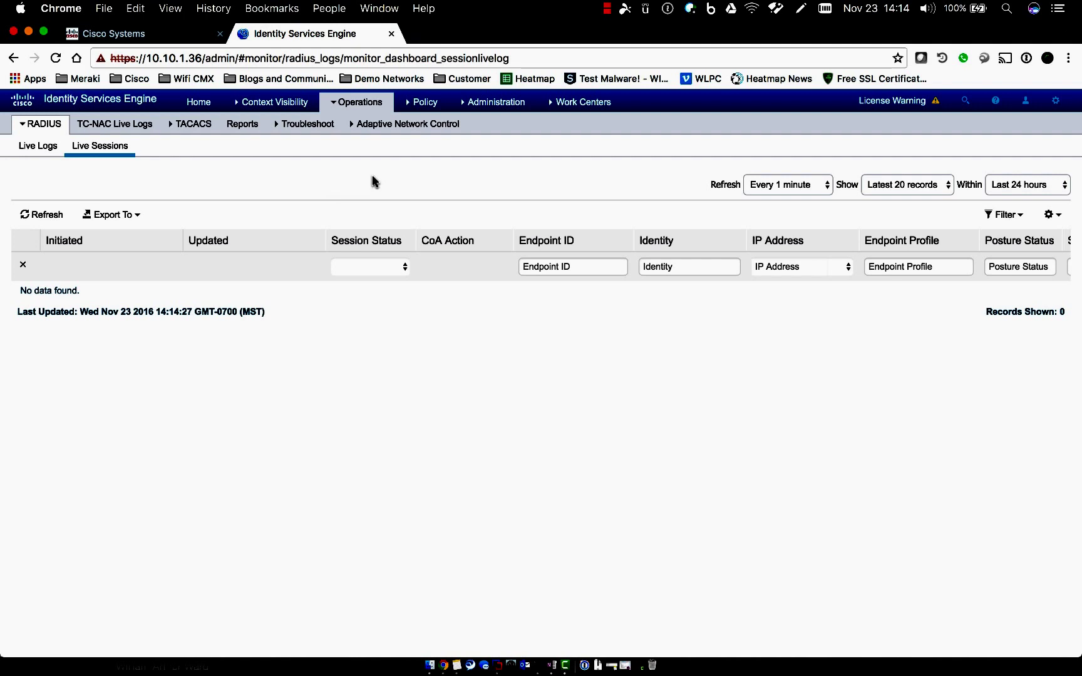
click(284, 132)
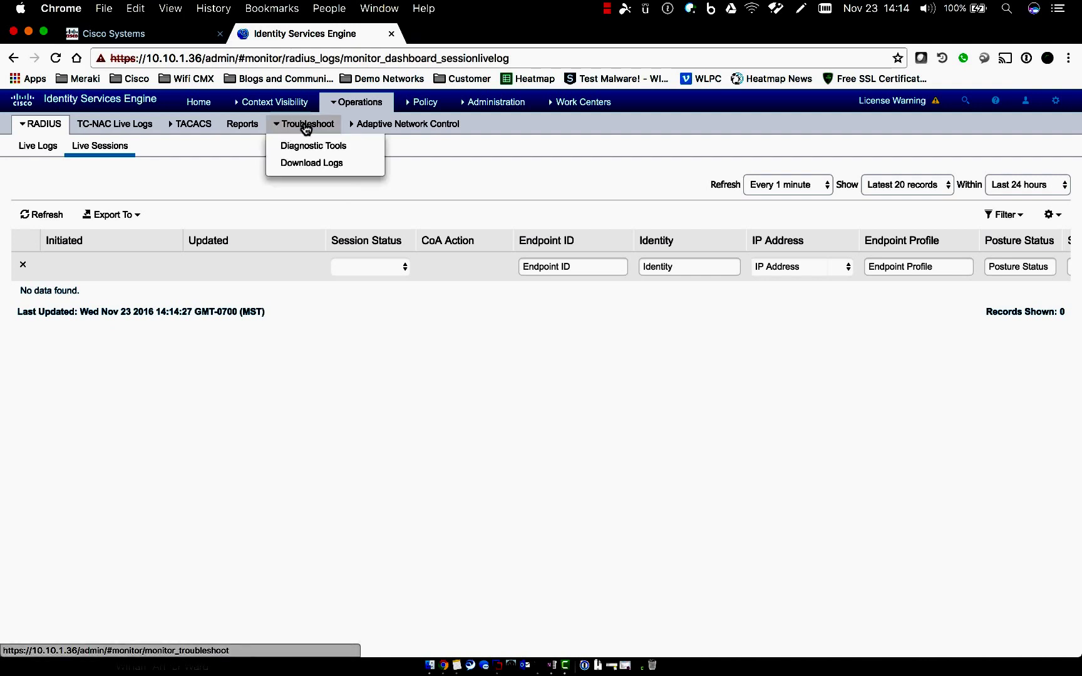
mouse_move(341, 129)
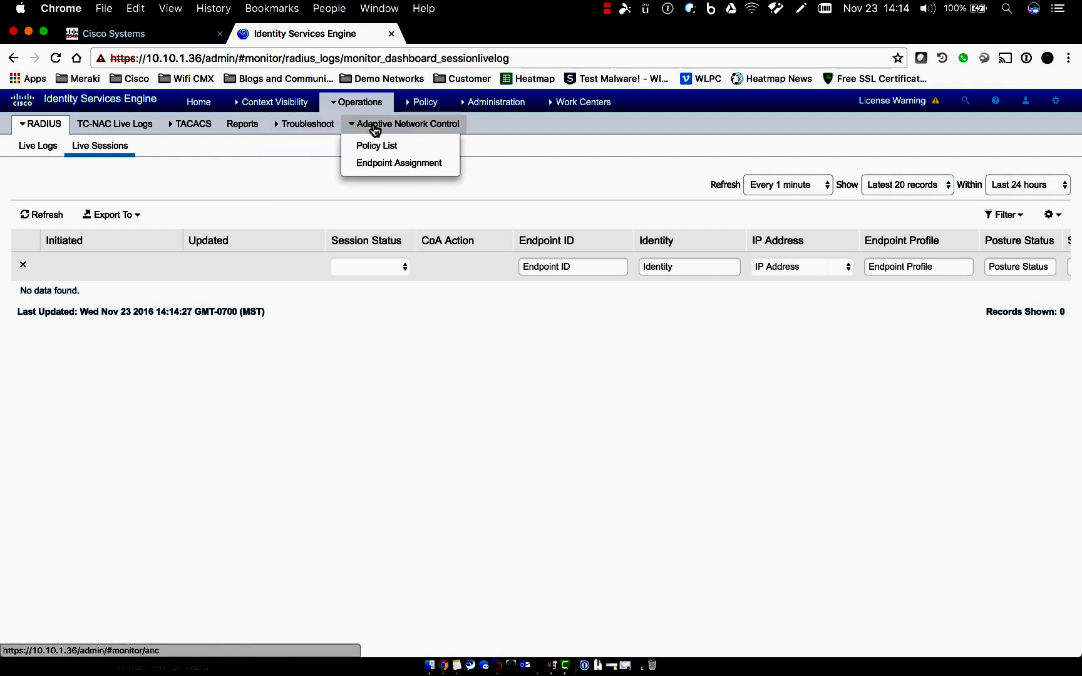
Step: Review the rules of the Authentication Policy and the Authorization Policy
mouse_move(420, 107)
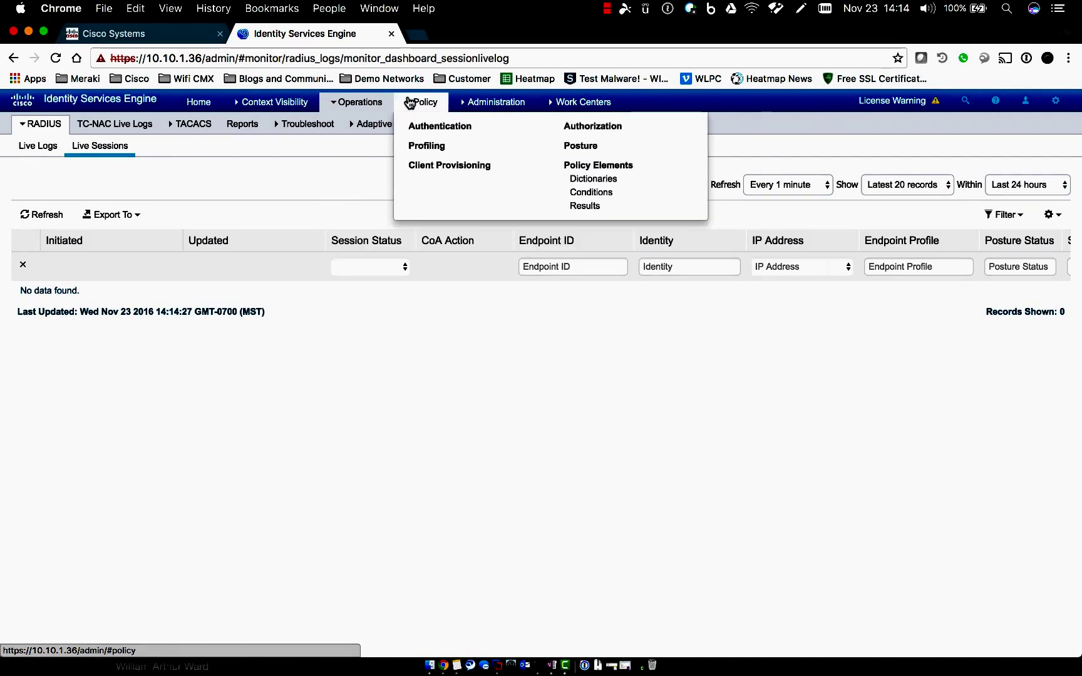
click(428, 127)
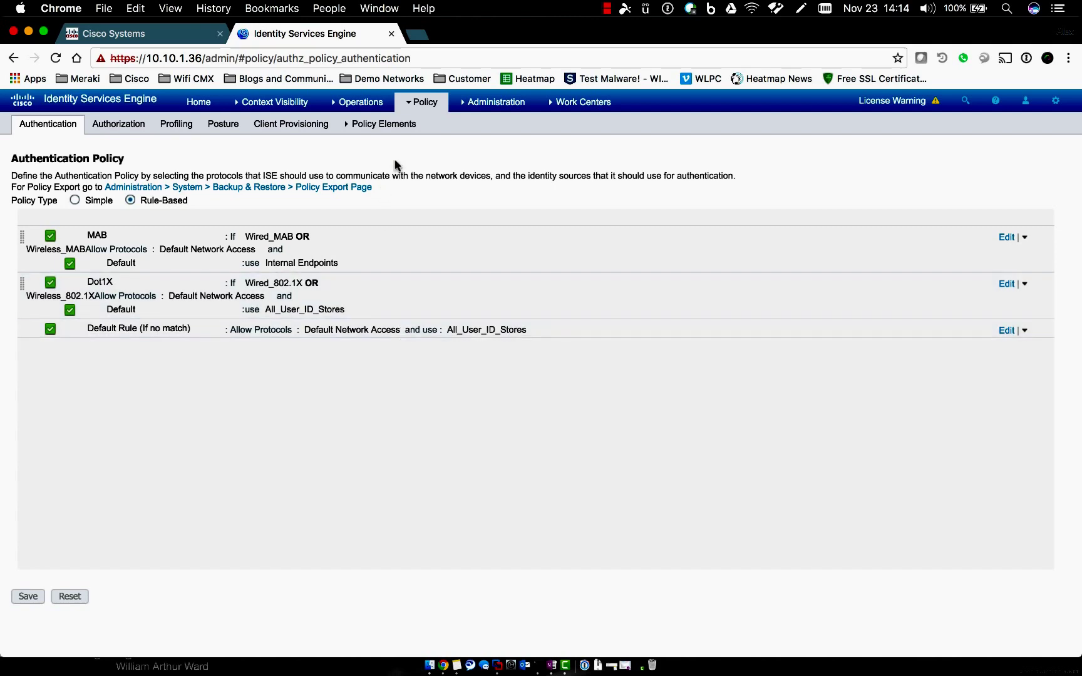
mouse_move(419, 105)
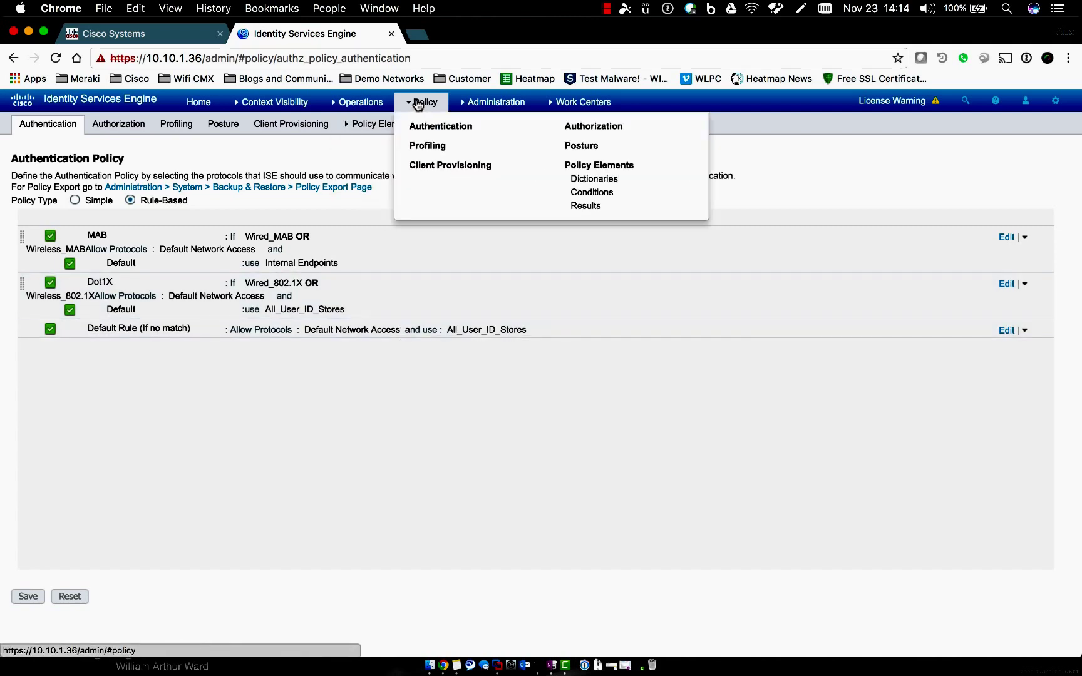
click(573, 124)
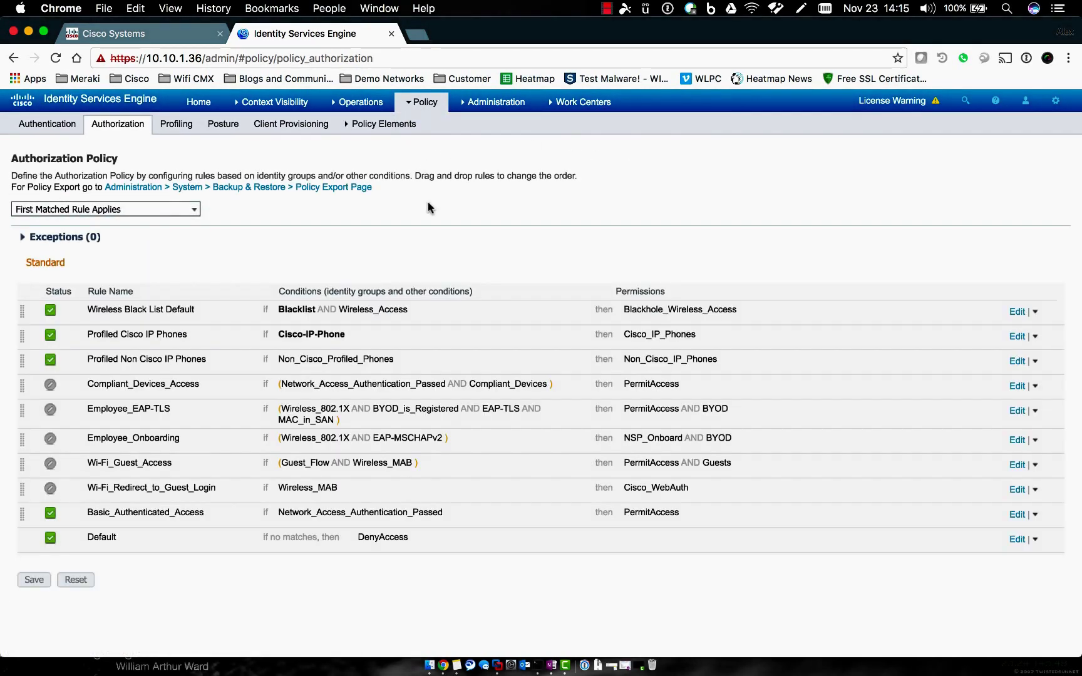
scroll(428, 207, down, 1)
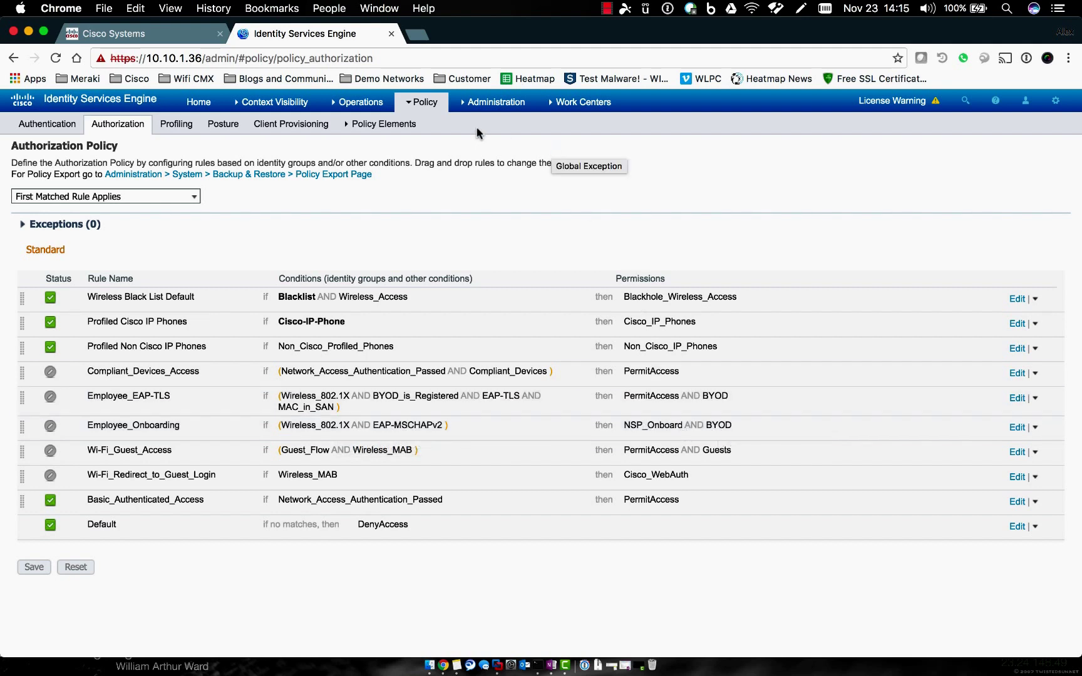
Step: Show the standard Authorization Profiles in the results of the policy elements
mouse_move(411, 104)
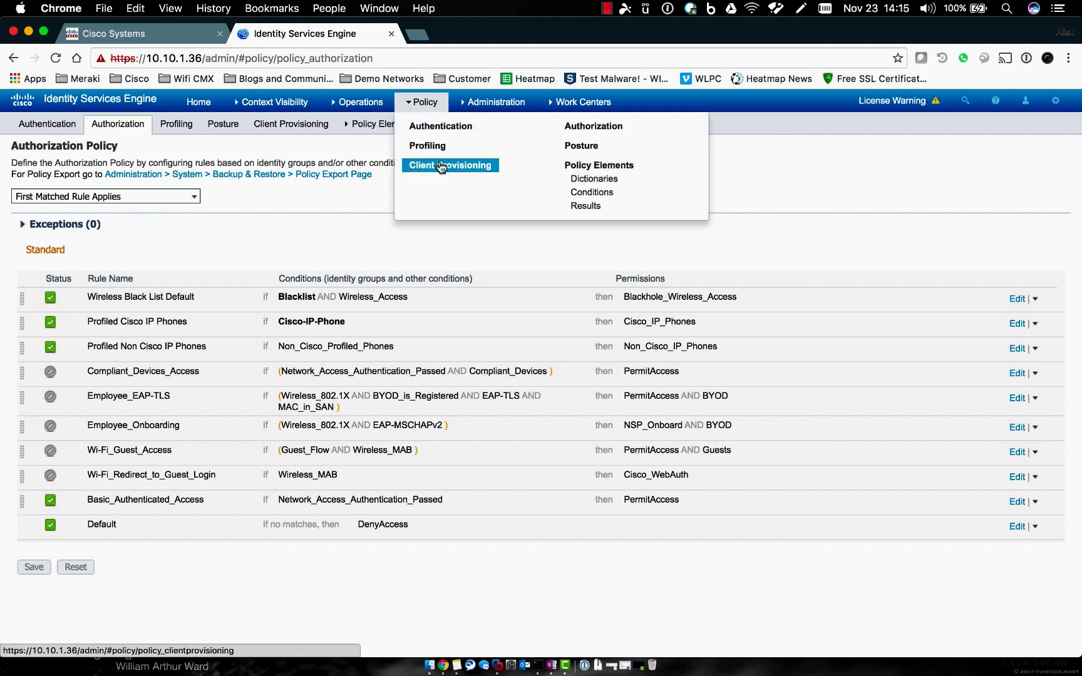
click(580, 205)
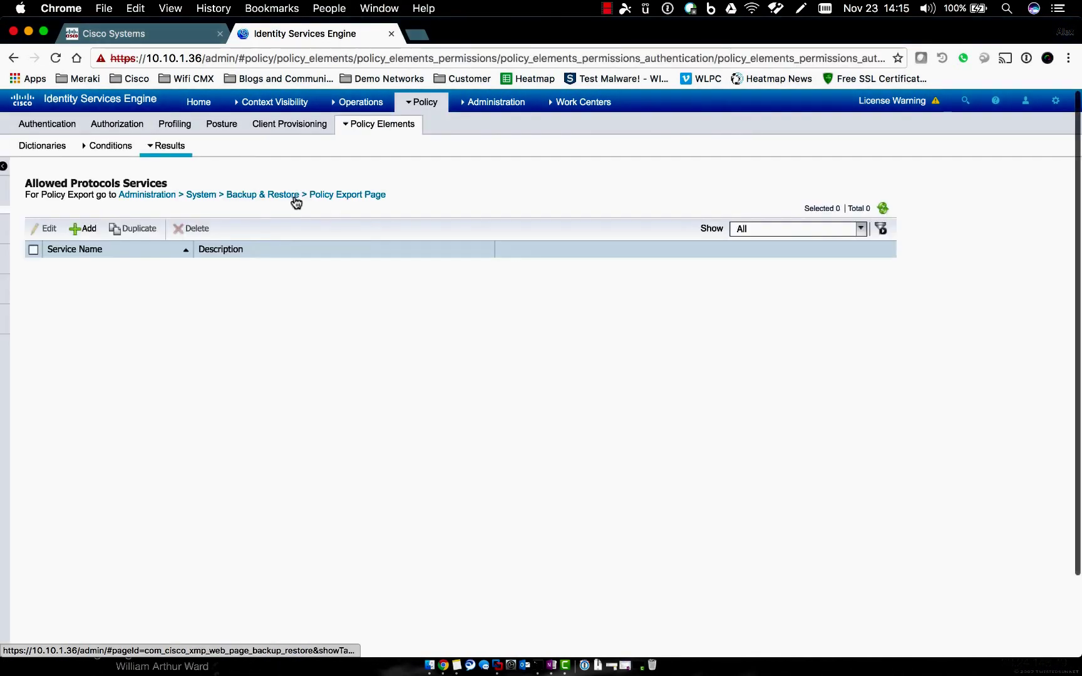
click(39, 240)
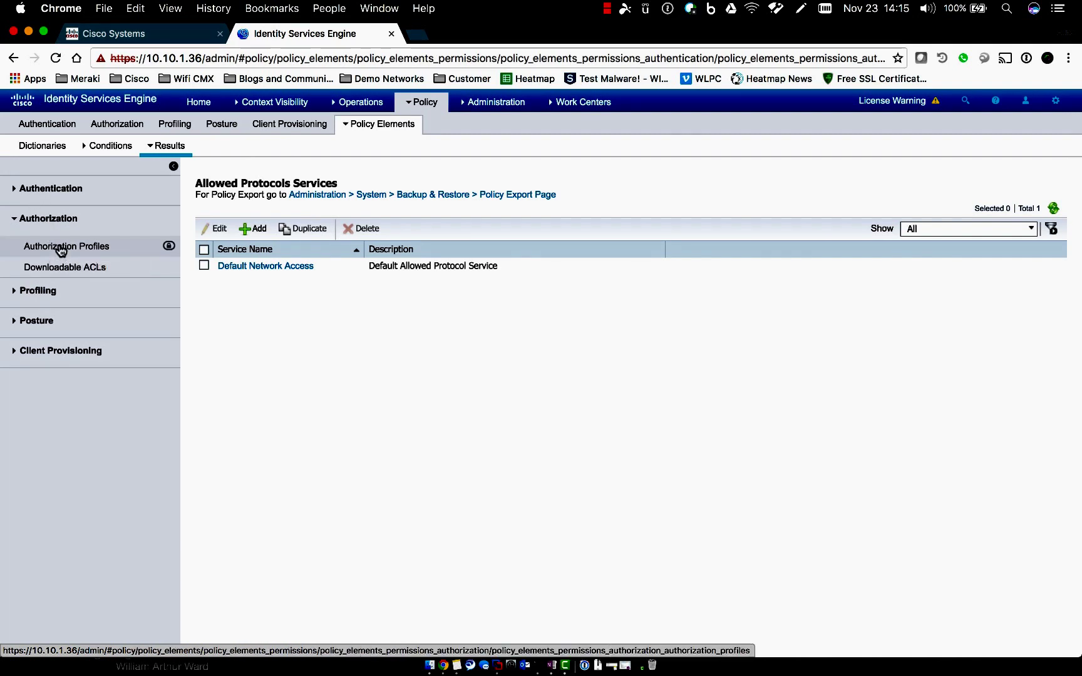
click(61, 249)
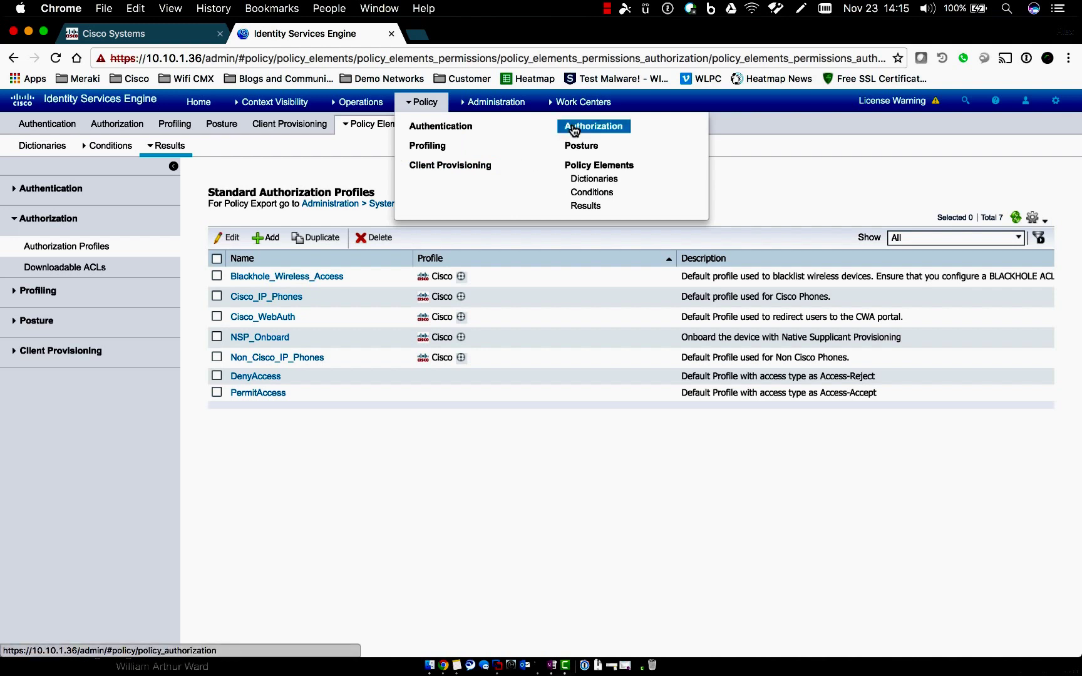
Step: Open the Profiling policies and browse the list through the Android device profiles
click(438, 149)
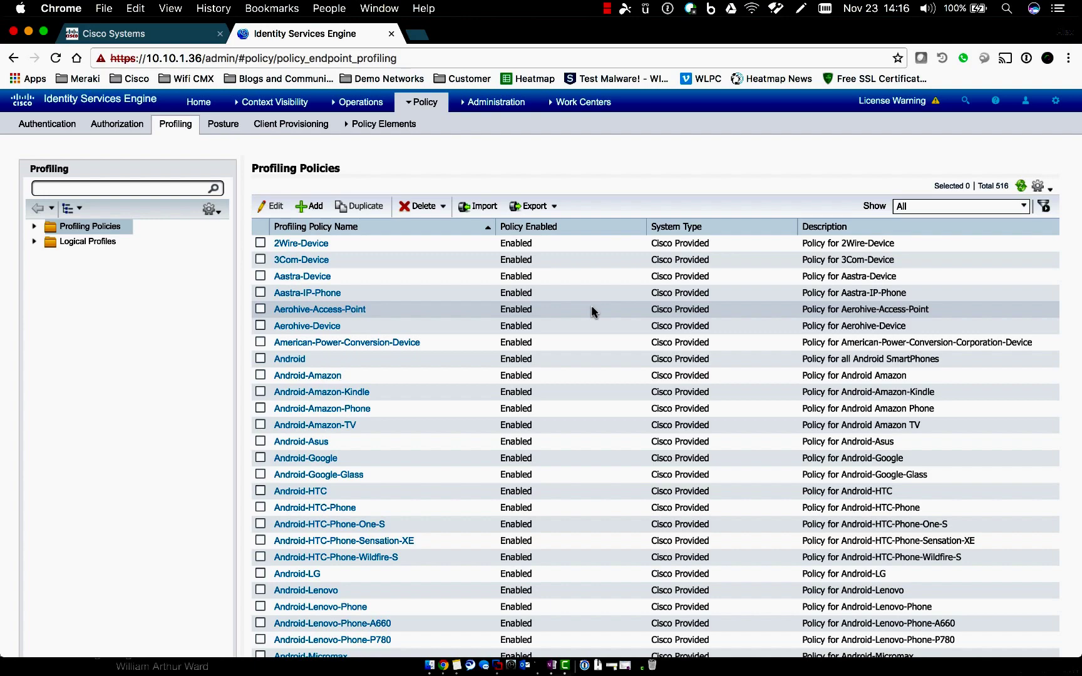
scroll(564, 407, down, 15)
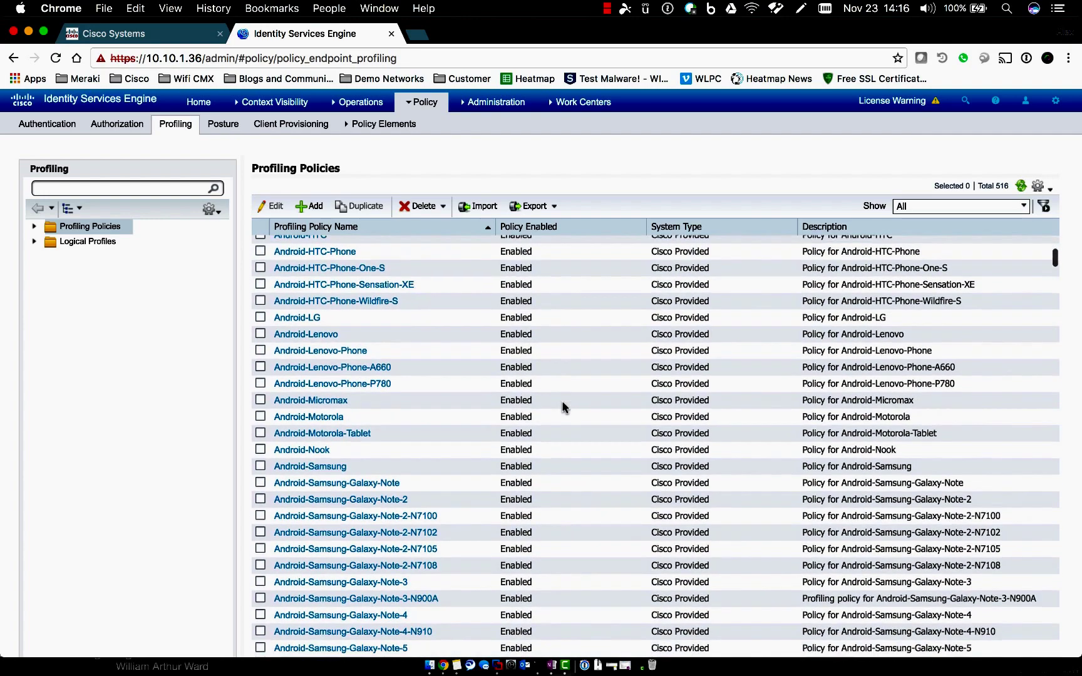
scroll(563, 407, down, 2)
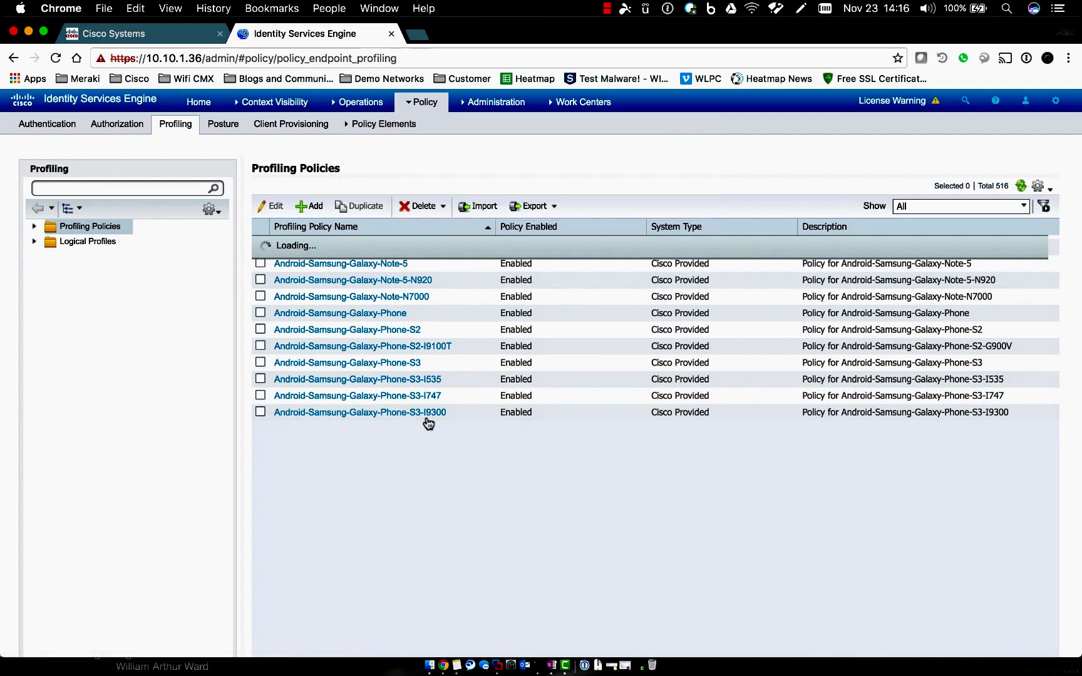
Step: View the Client Provisioning Policy rules and check which Policy Elements categories are offered
mouse_move(426, 102)
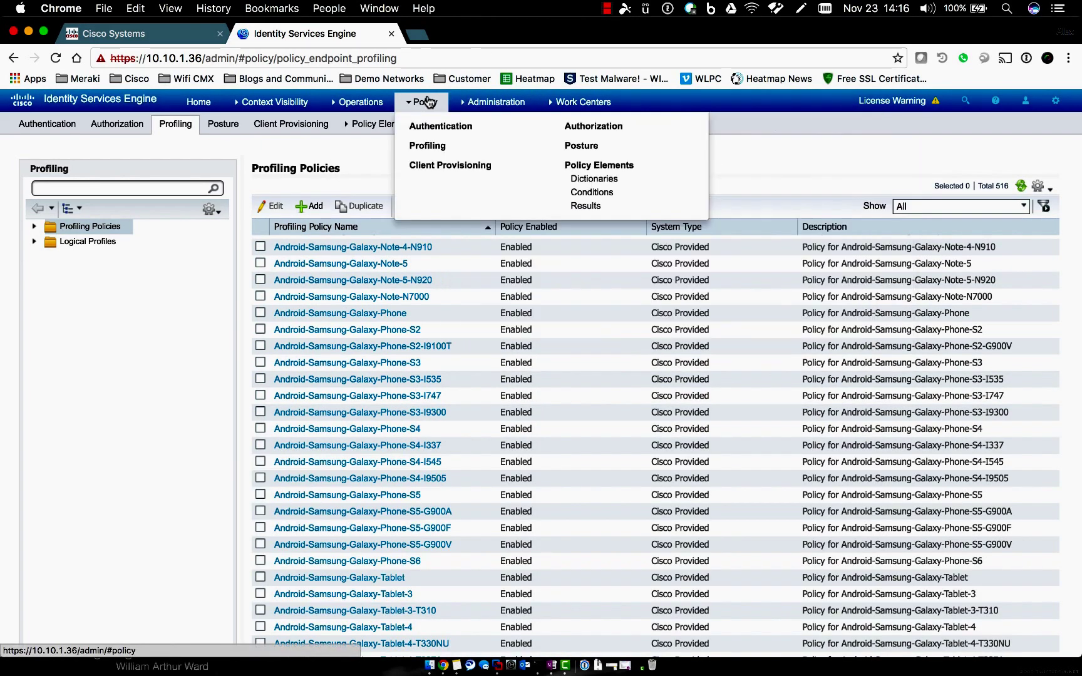
click(450, 165)
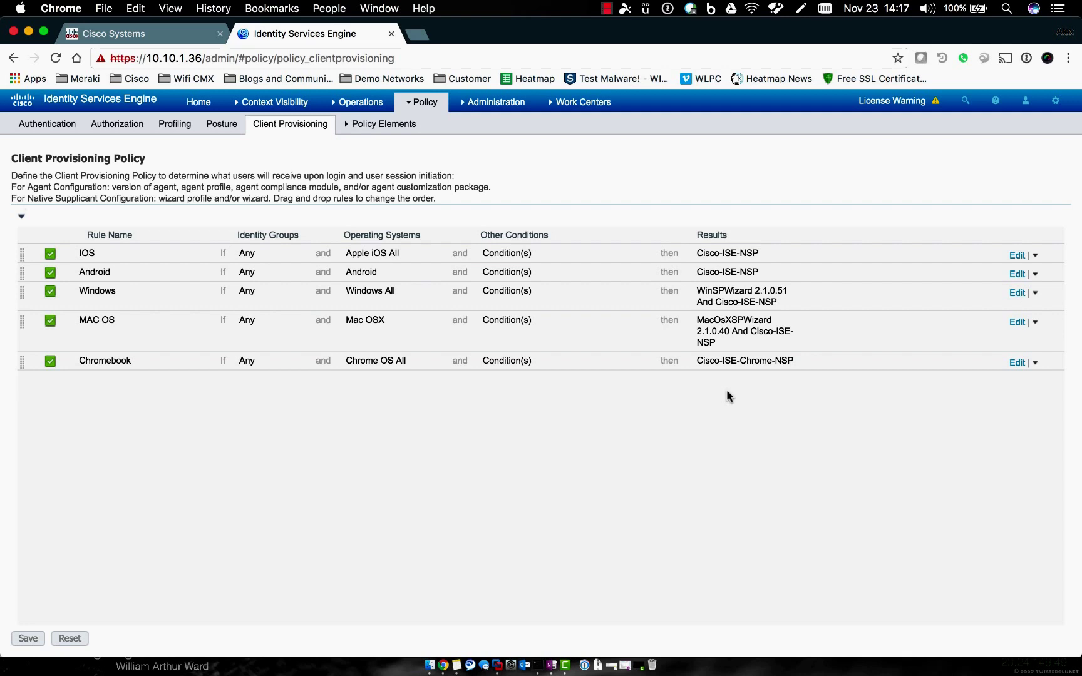
mouse_move(382, 123)
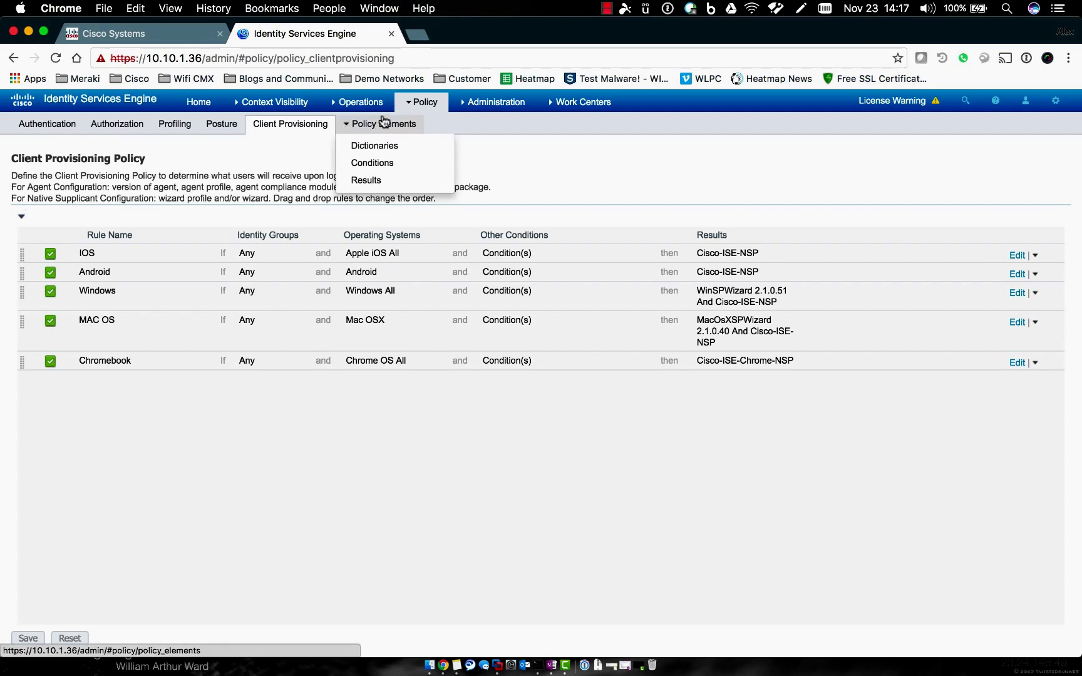
Step: Look over the Administration and Work Centers options, then open the system Deployment page and dismiss its Standalone mode notice
mouse_move(467, 103)
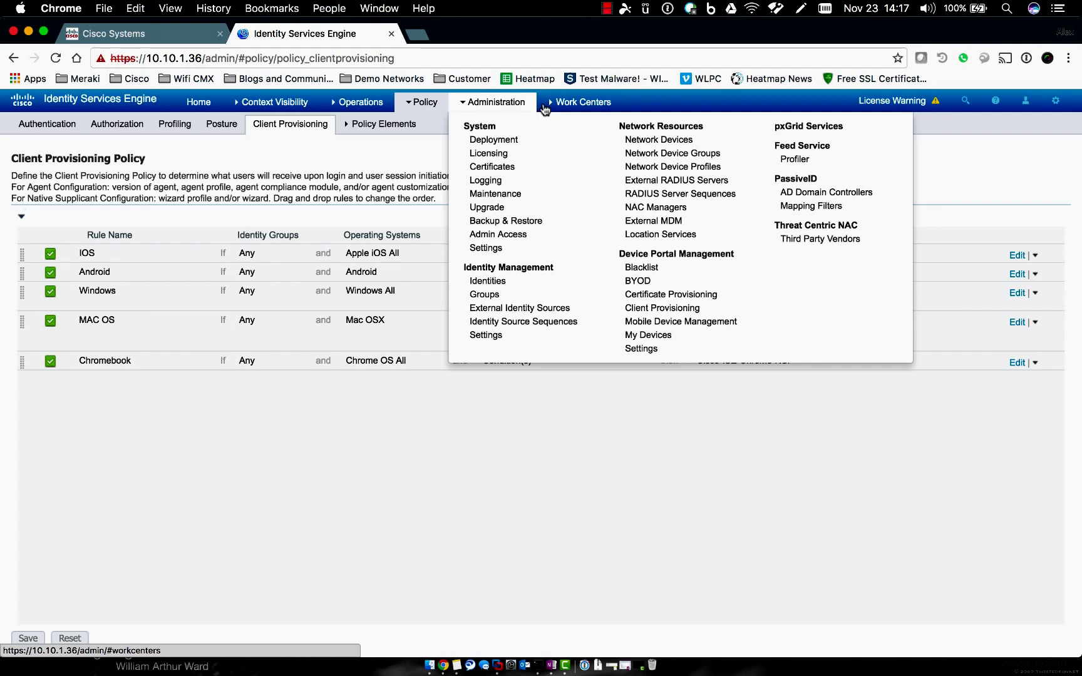
mouse_move(563, 103)
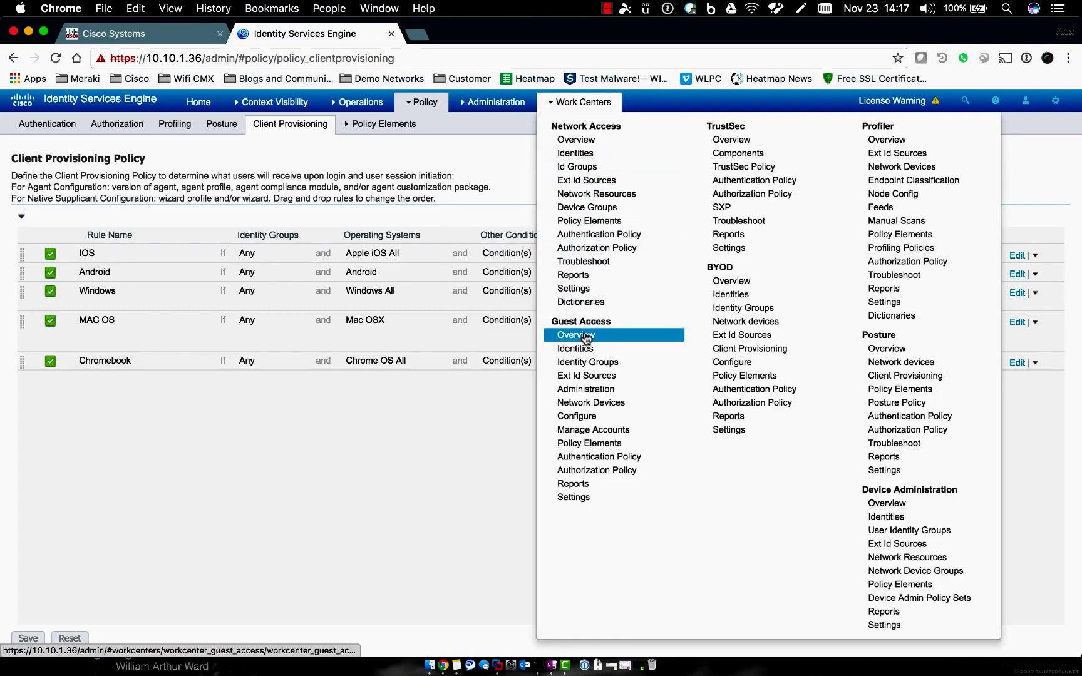
mouse_move(507, 102)
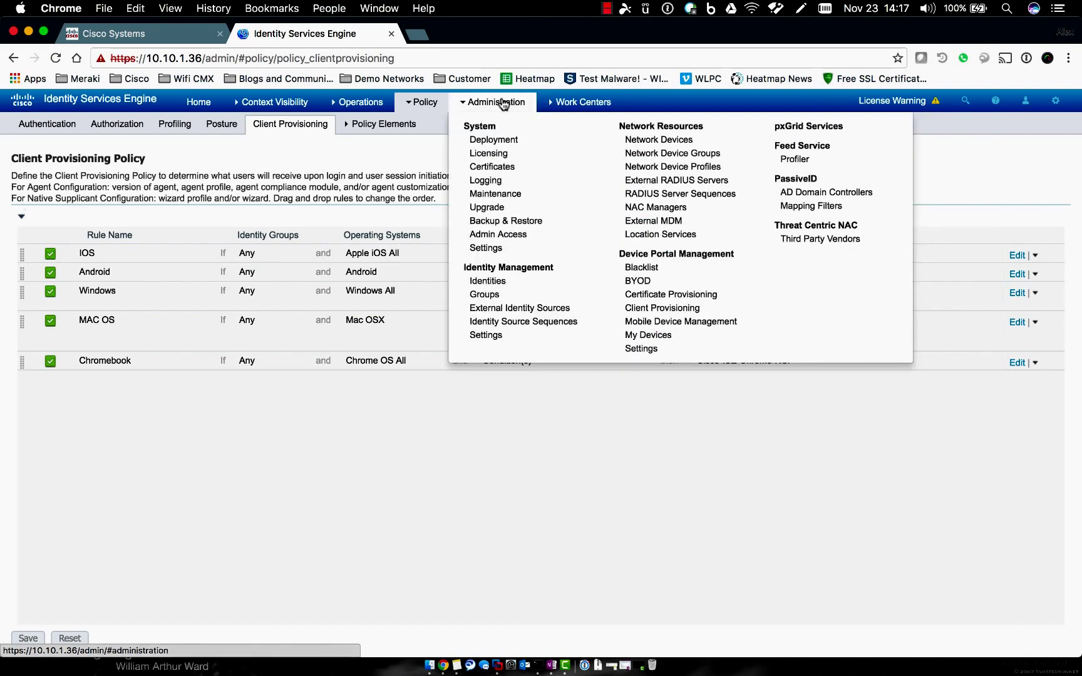
click(489, 131)
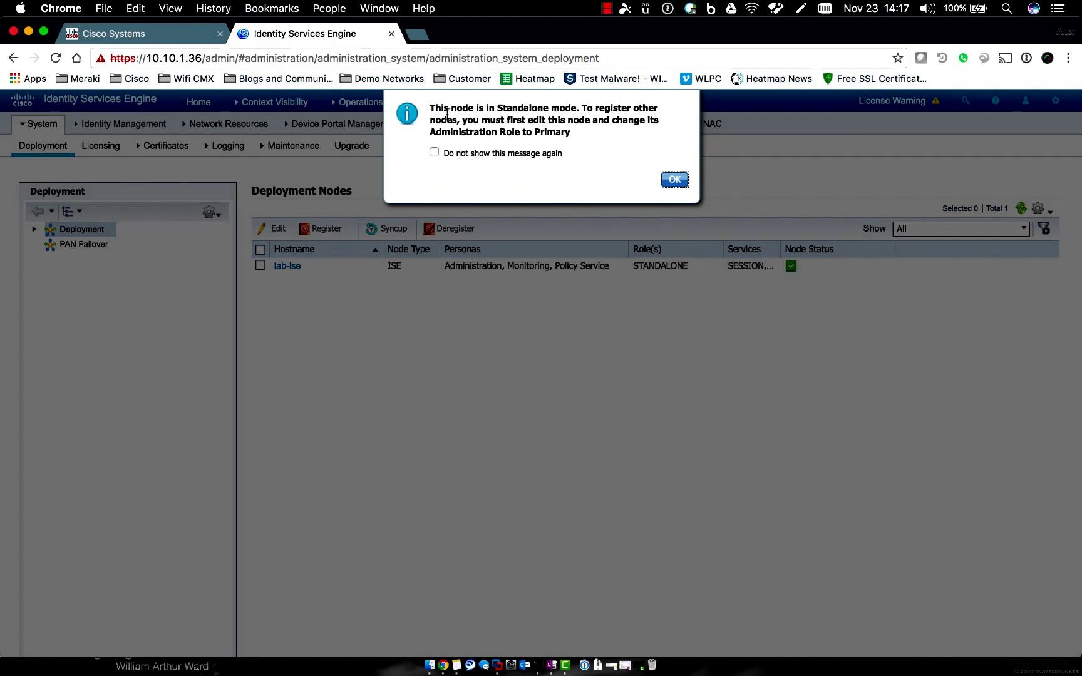
drag(431, 109, 590, 137)
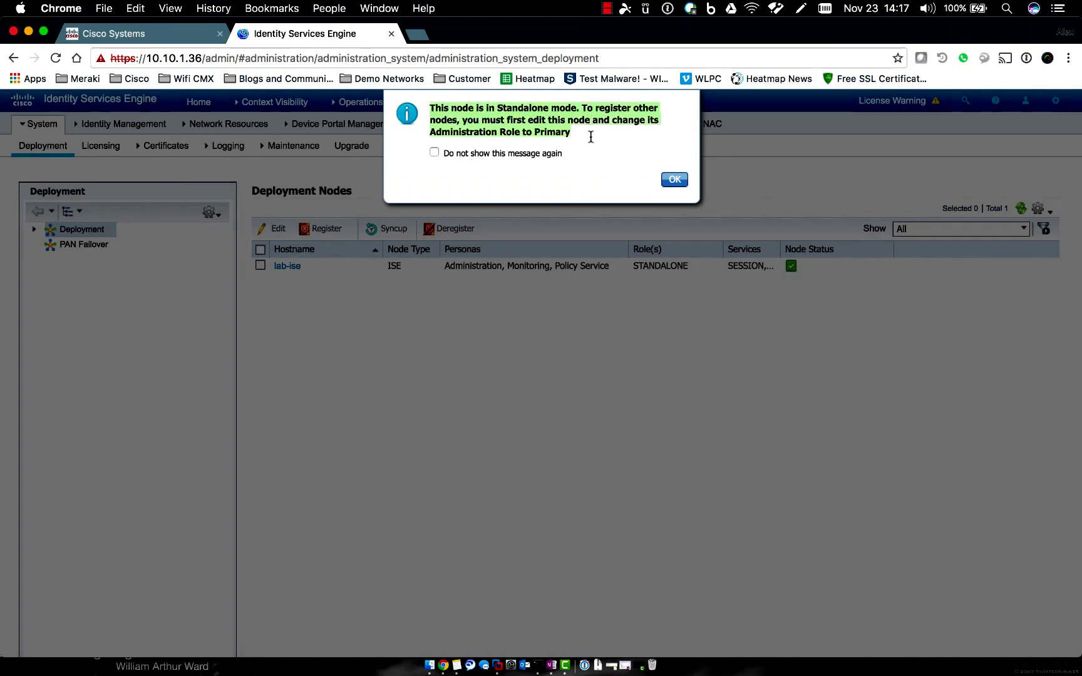
click(589, 139)
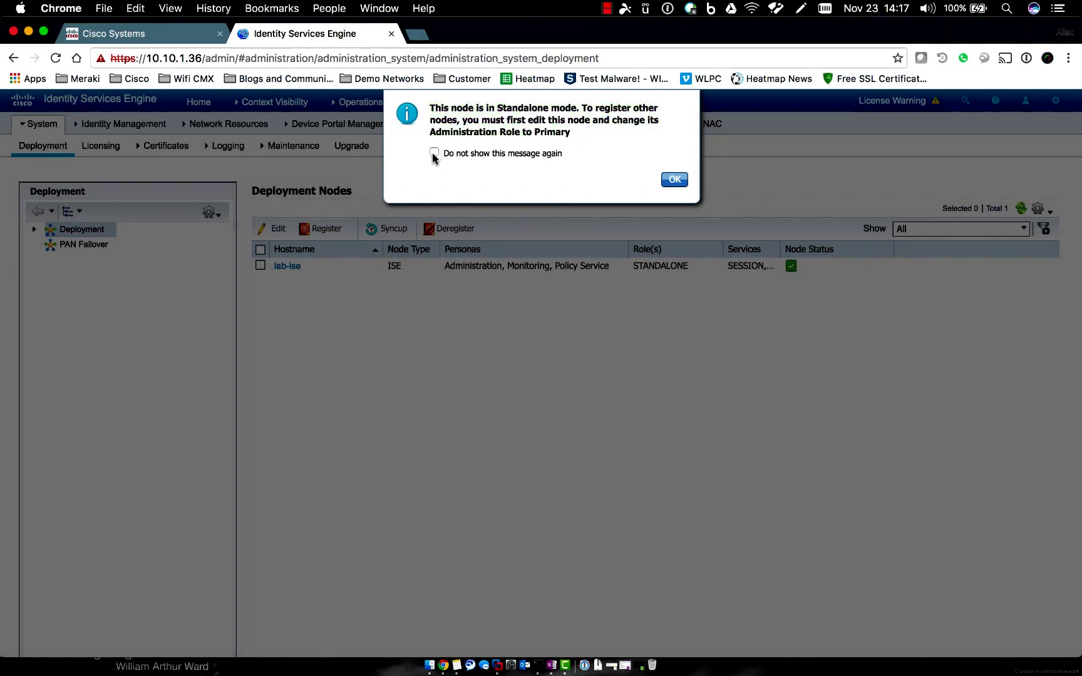
click(673, 184)
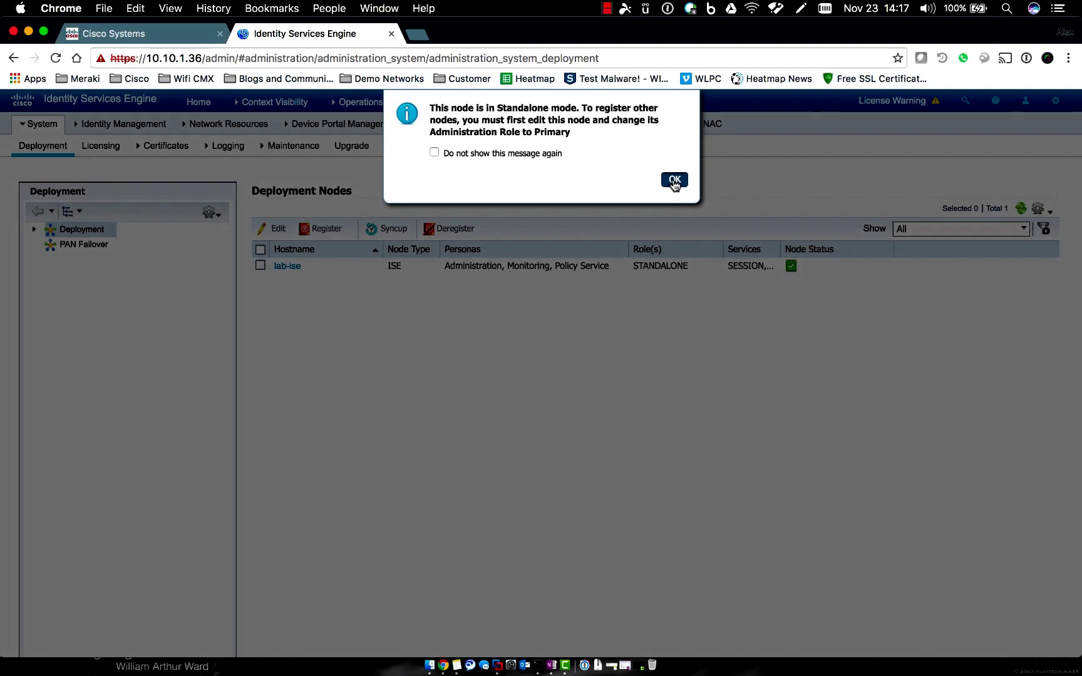
click(674, 182)
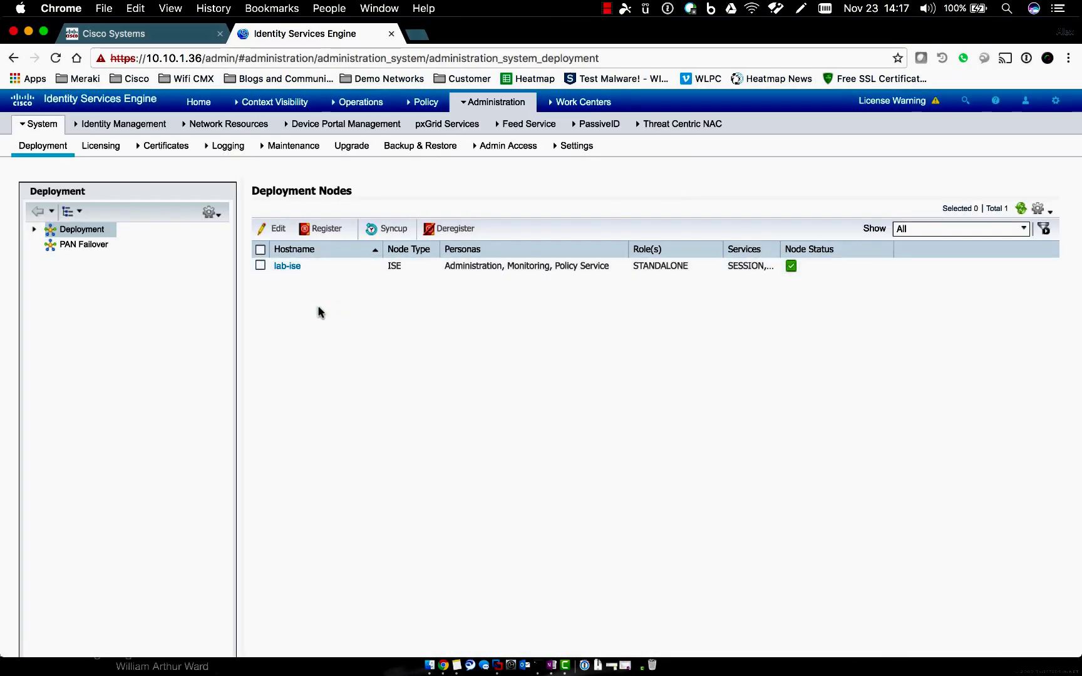
Step: Open the lab-ise node and review its general settings, personas and policy services
click(302, 264)
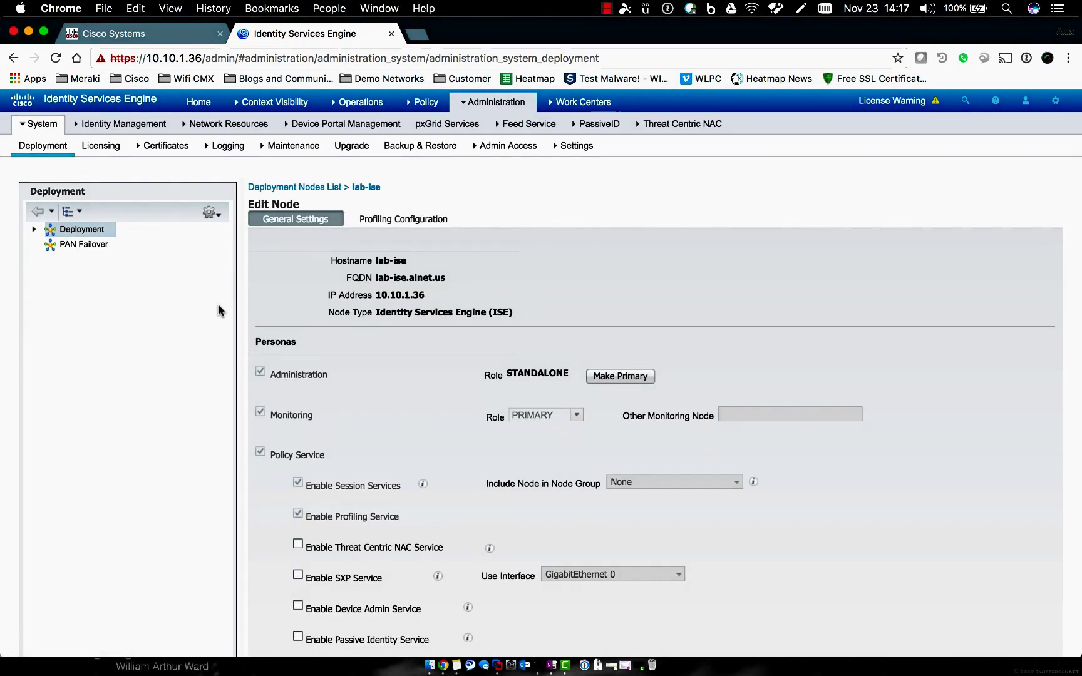
scroll(719, 335, down, 3)
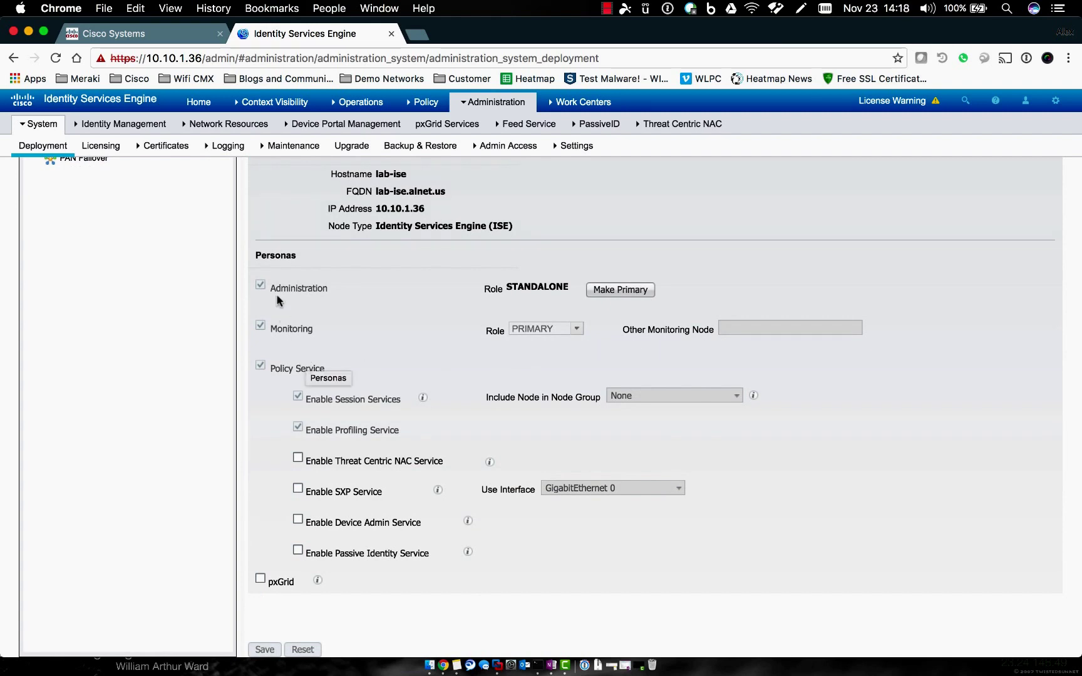
scroll(338, 258, up, 2)
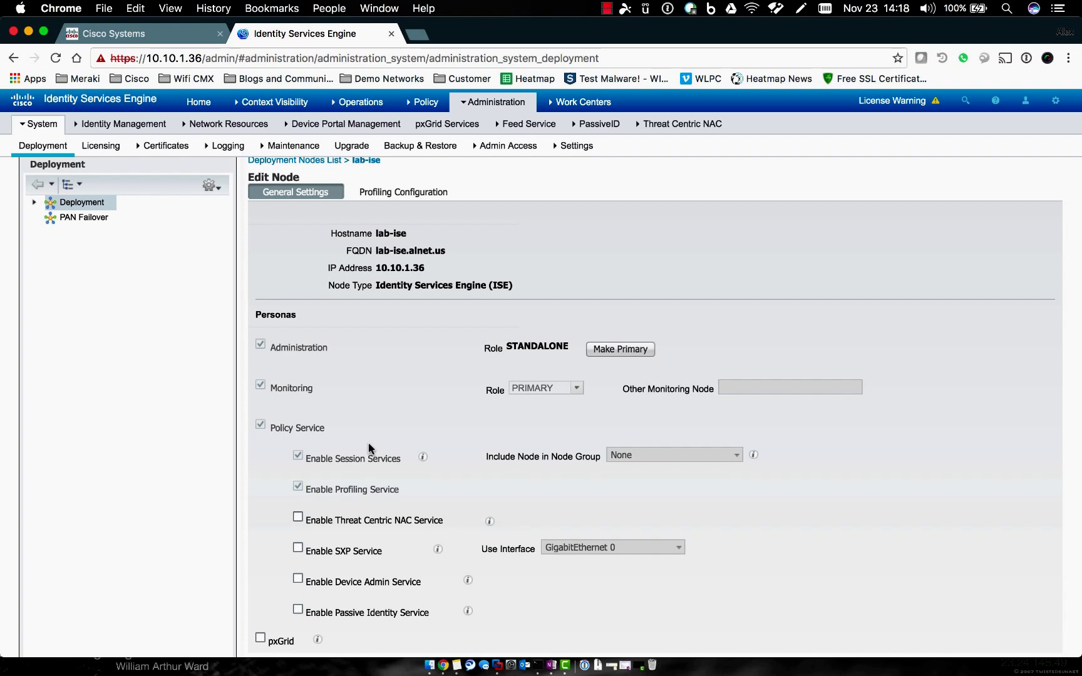
Step: Open the PAN Failover configuration and read the help note for Enable PAN Auto Failover
mouse_move(357, 100)
click(70, 217)
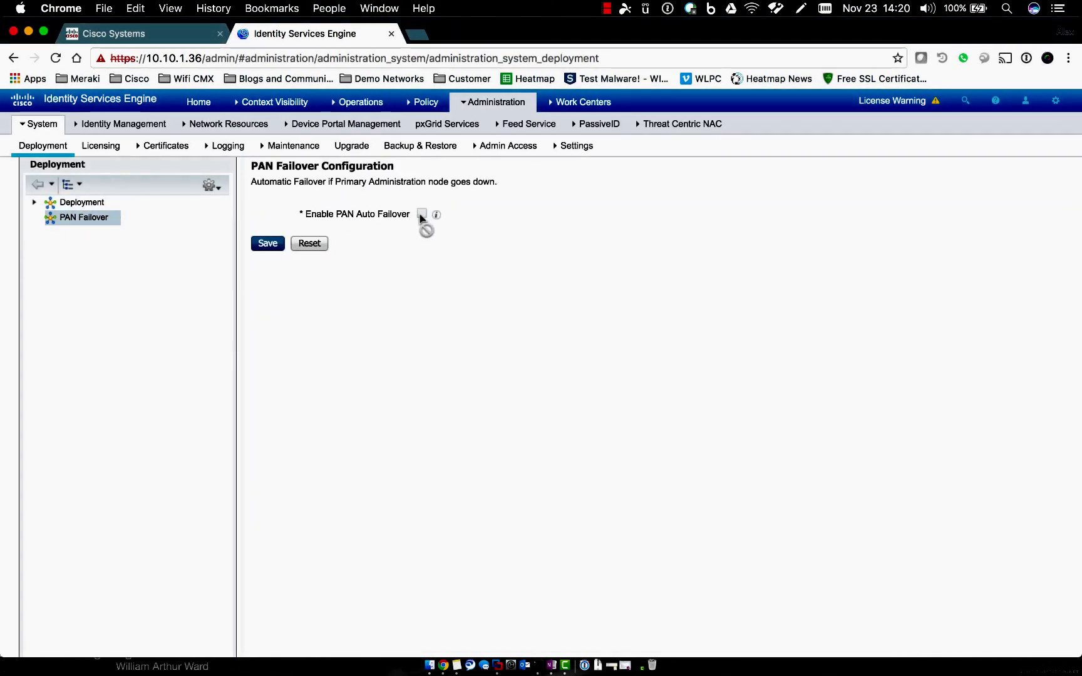
mouse_move(438, 215)
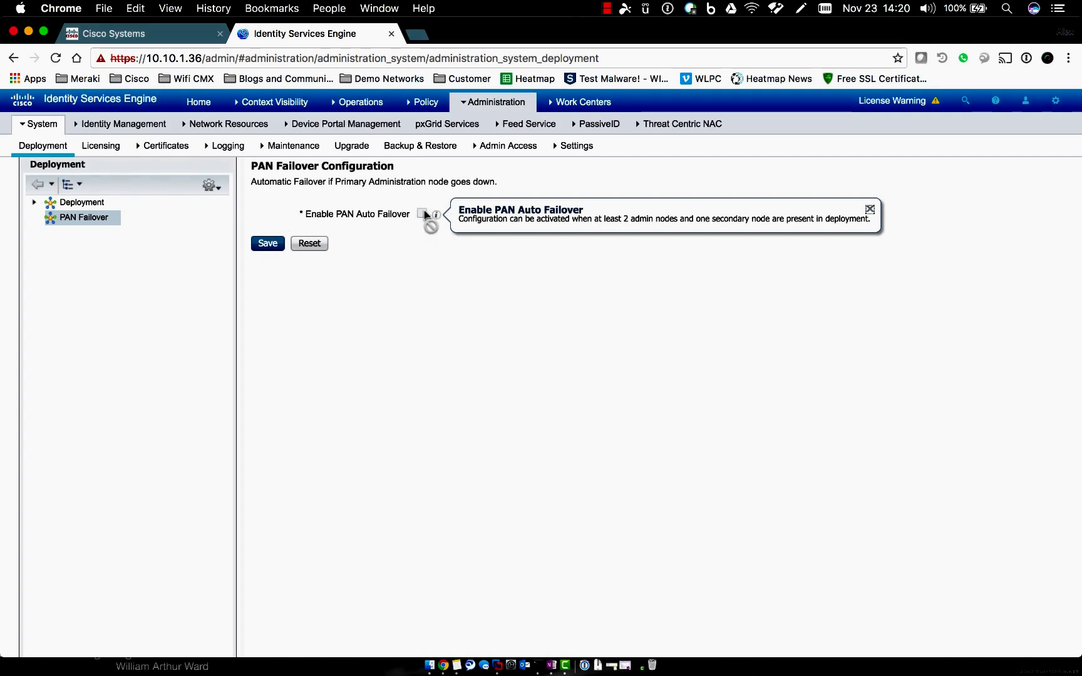
Step: Return to the lab-ise node from the Deployment list and enable the NETFLOW probe in its profiling configuration
click(86, 204)
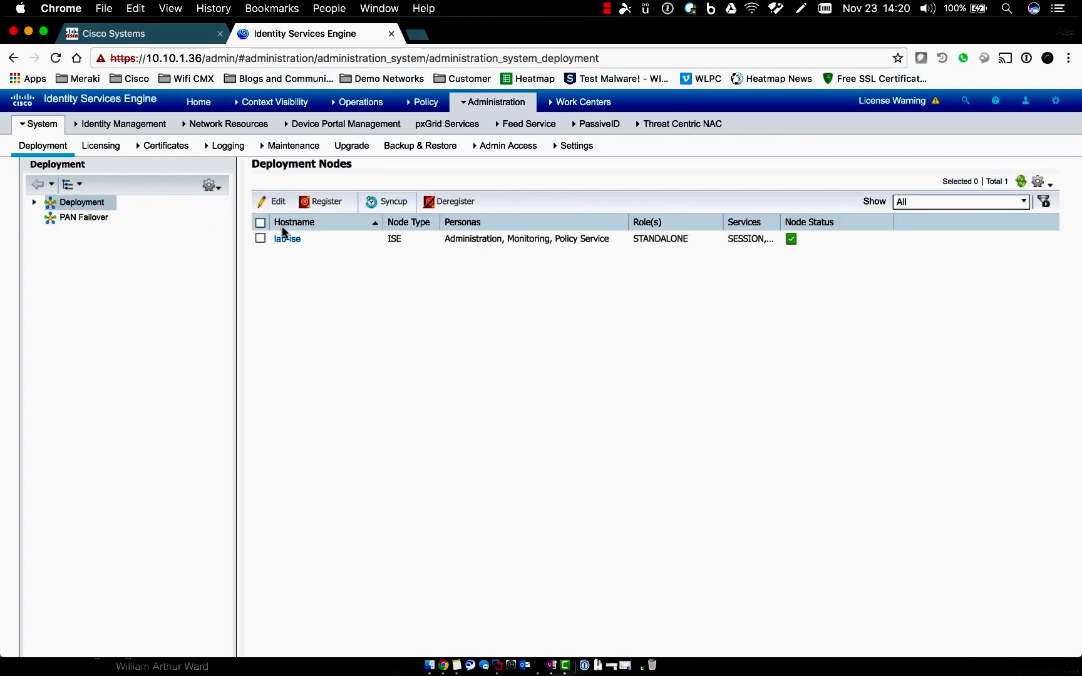
click(289, 240)
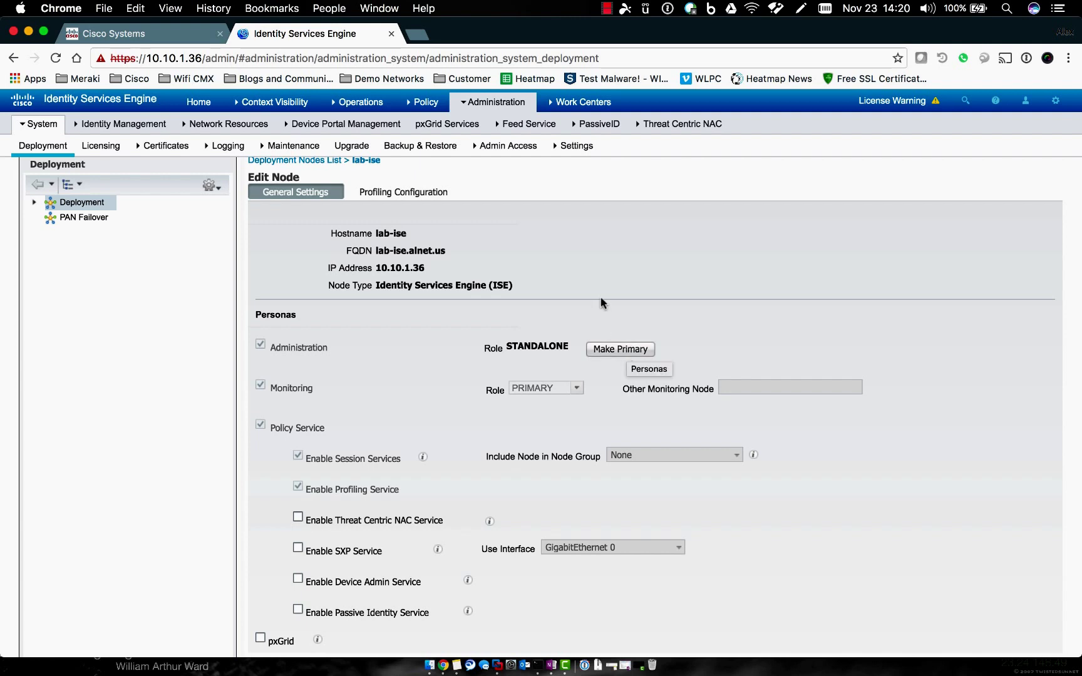
scroll(564, 269, up, 1)
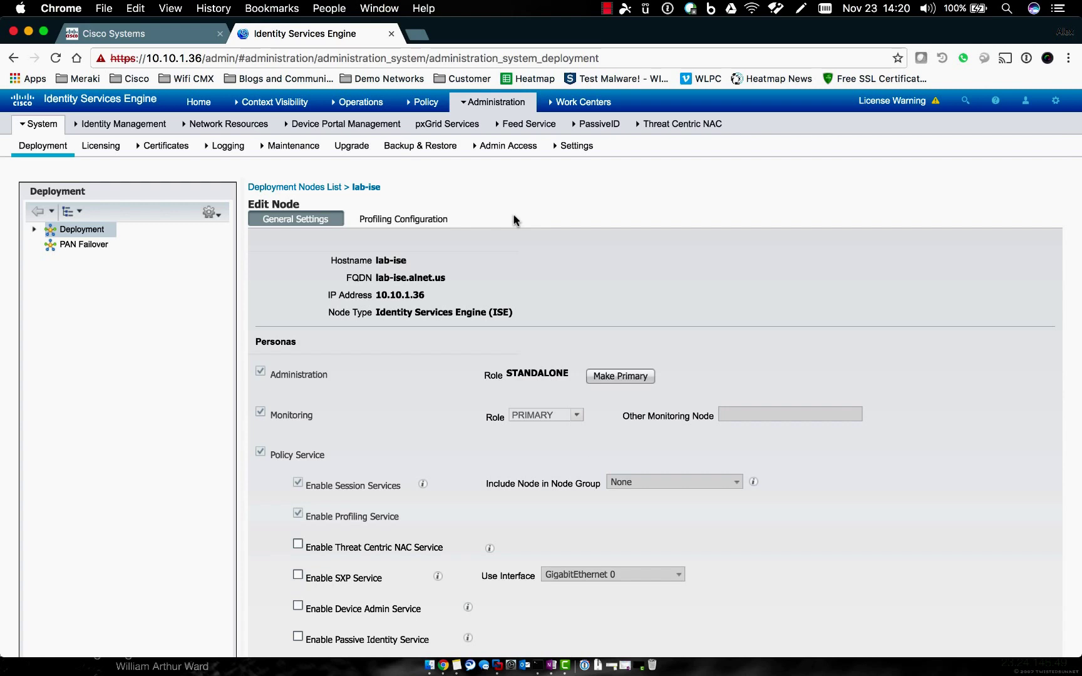
click(408, 219)
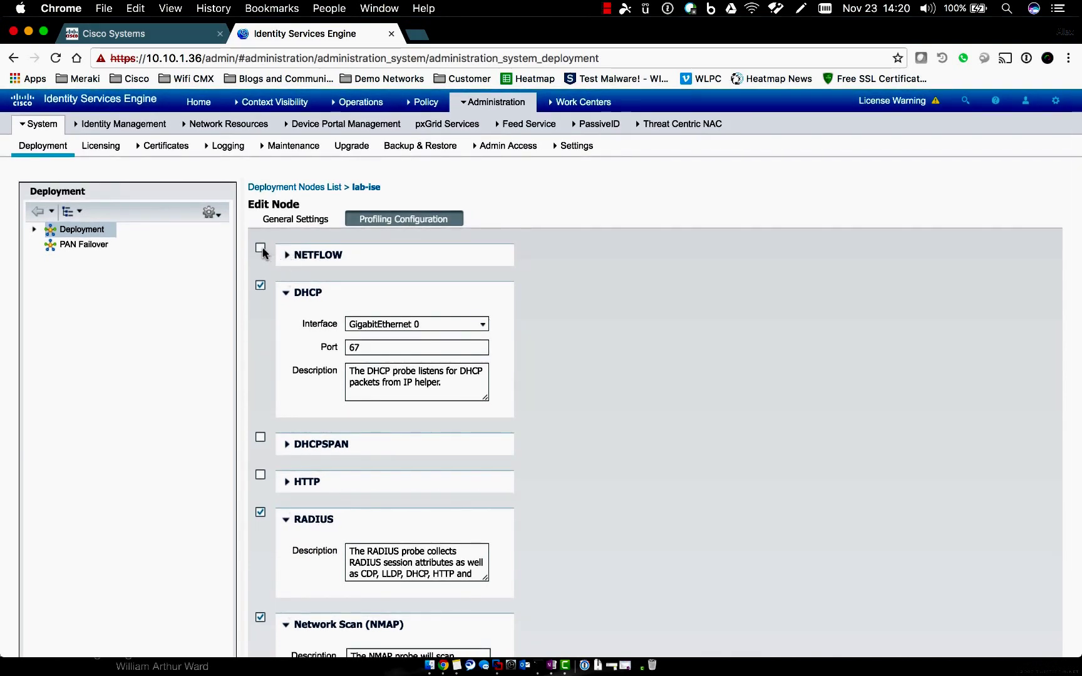
click(262, 248)
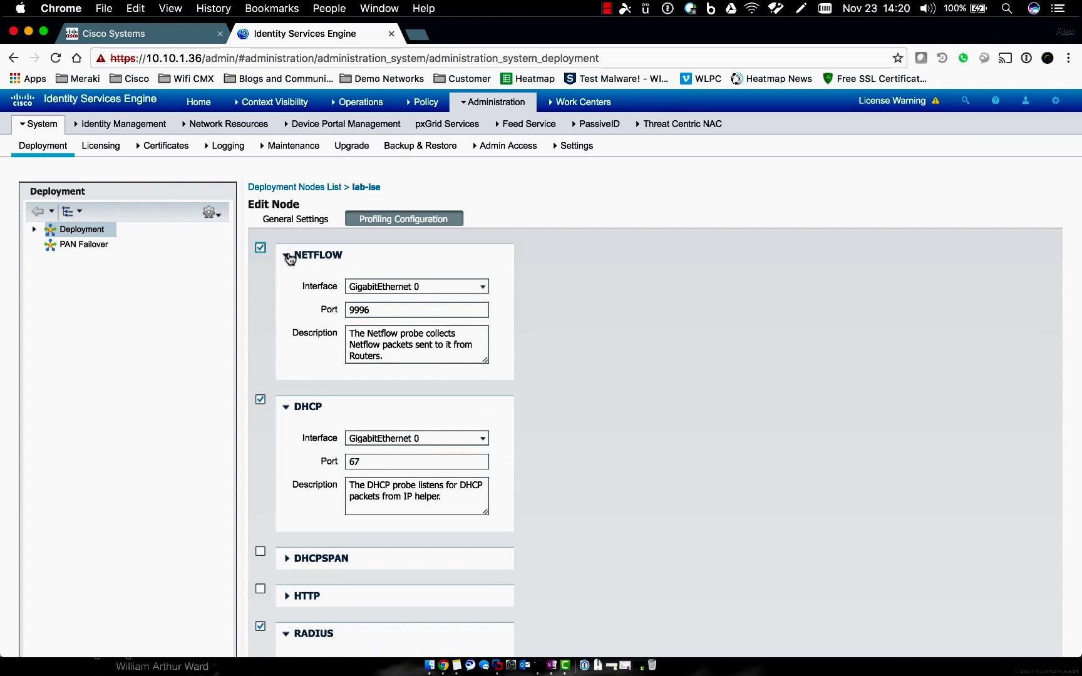
Step: Enable the DHCPSPAN probe and check its description and interface choices, leaving GigabitEthernet 0 selected
scroll(557, 354, down, 1)
scroll(557, 359, down, 5)
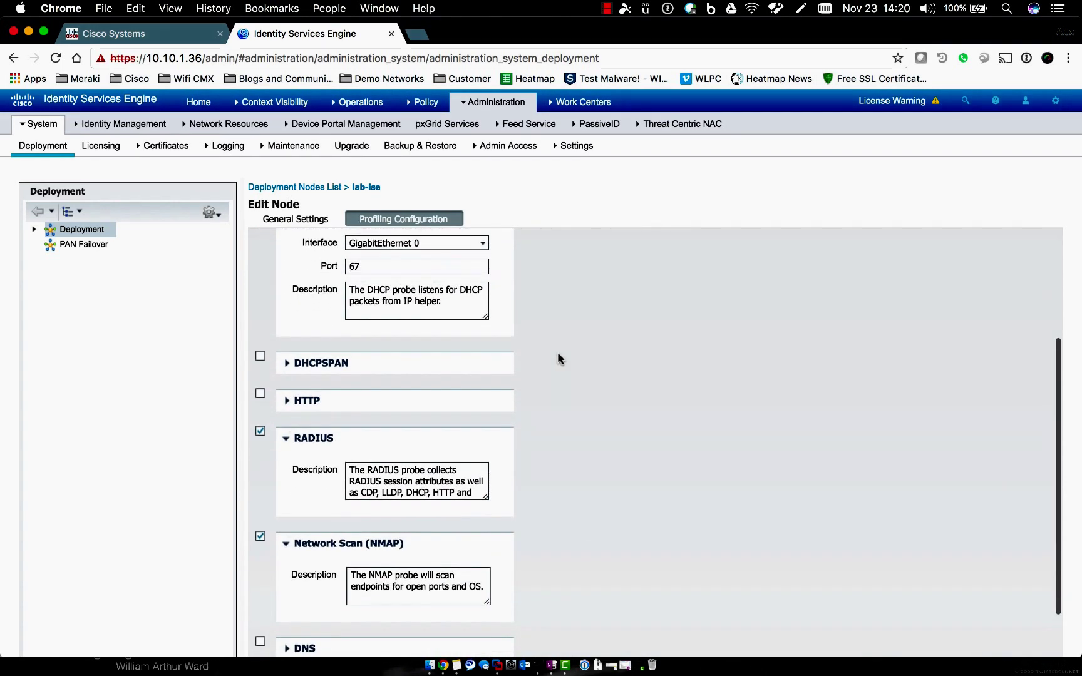
scroll(351, 301, up, 2)
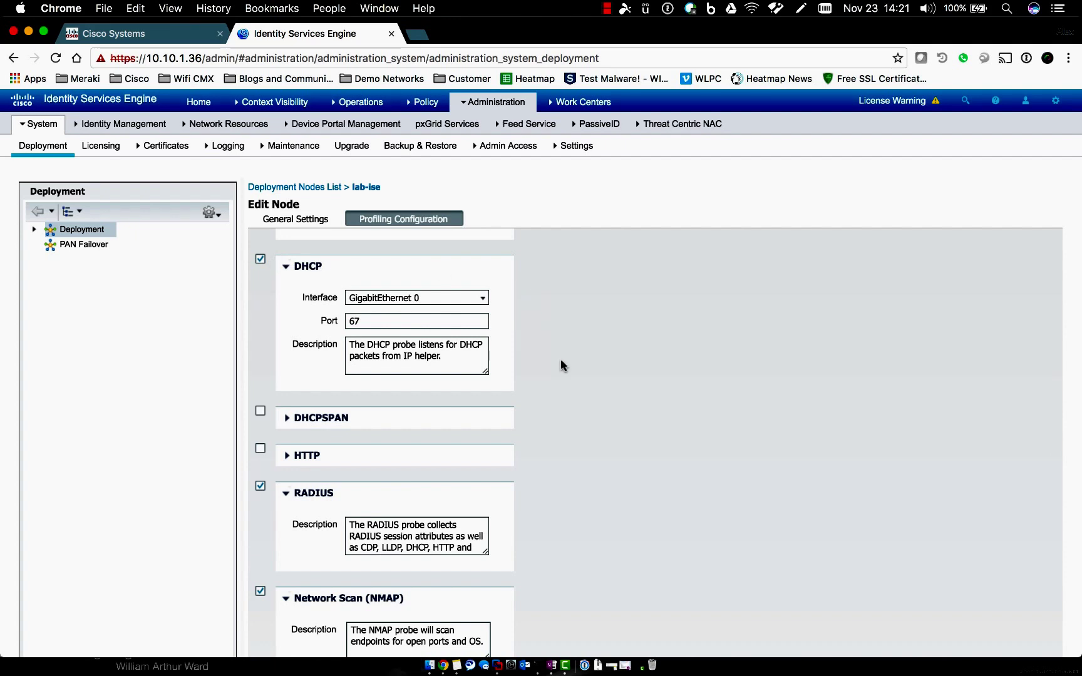
scroll(562, 366, down, 5)
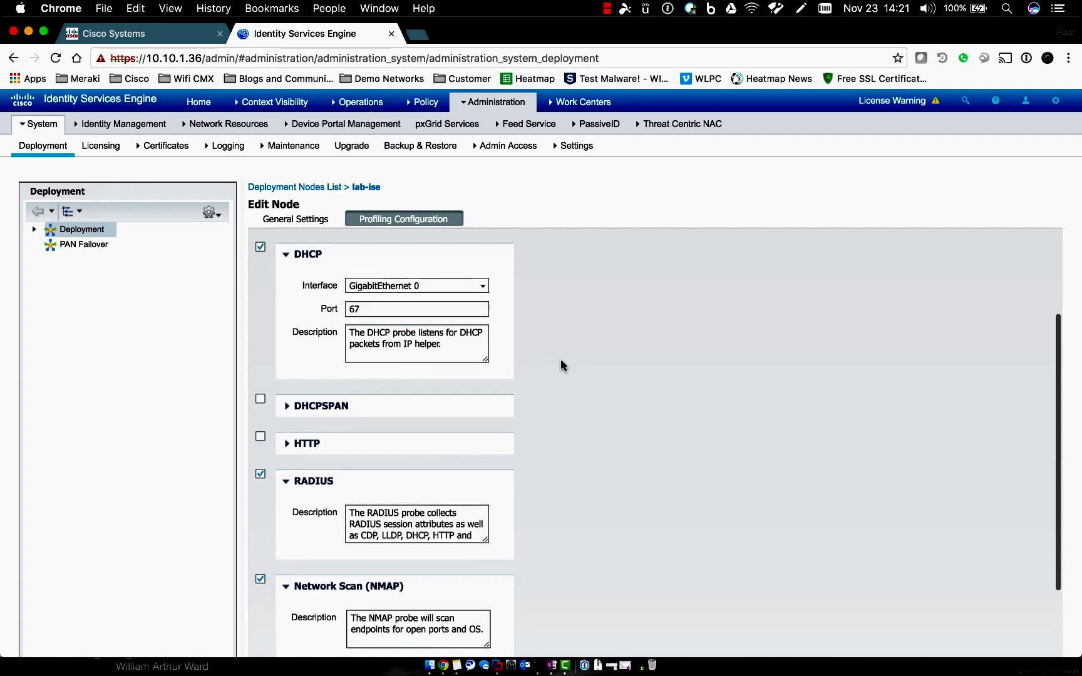
scroll(561, 365, up, 1)
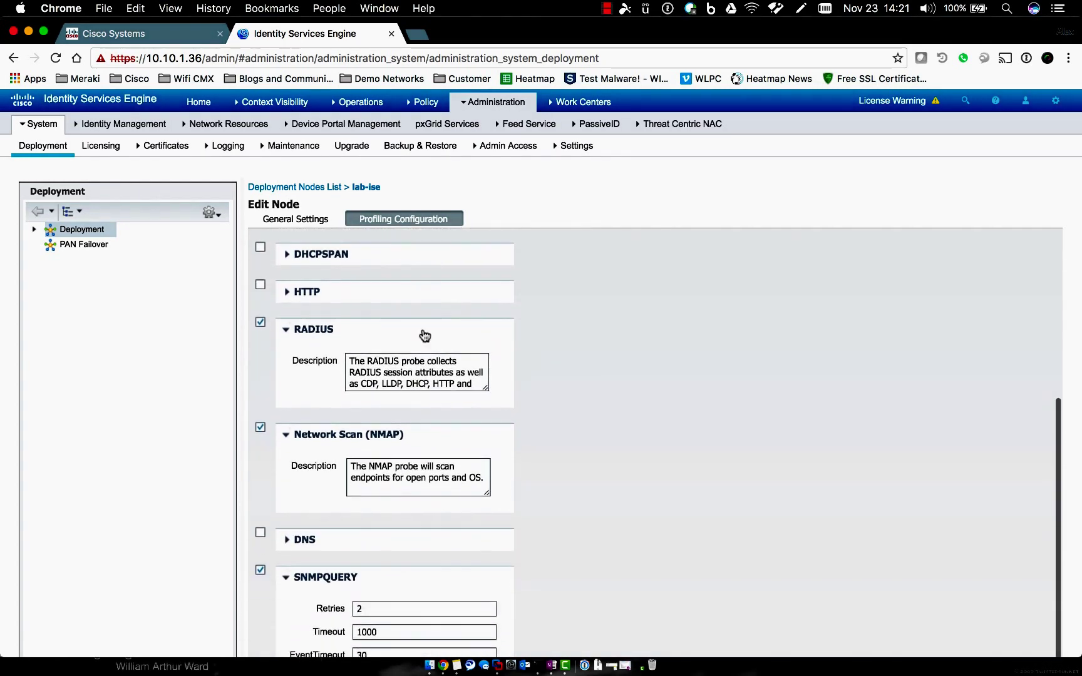
click(261, 246)
click(286, 255)
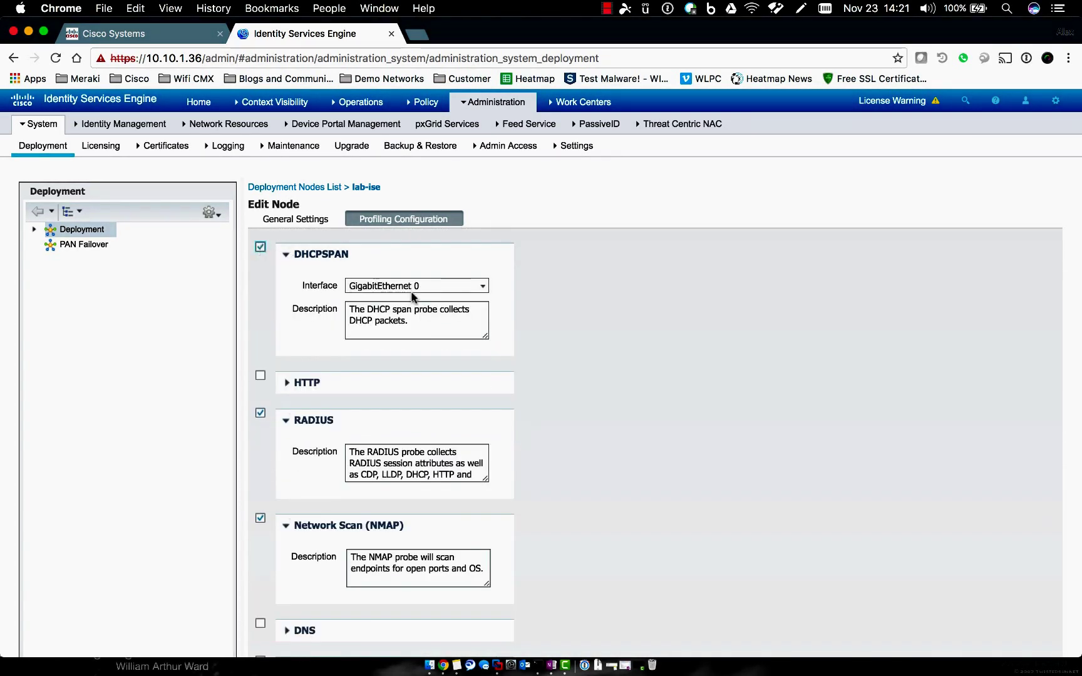
drag(348, 307, 426, 319)
click(532, 328)
click(483, 286)
click(483, 287)
scroll(598, 336, down, 2)
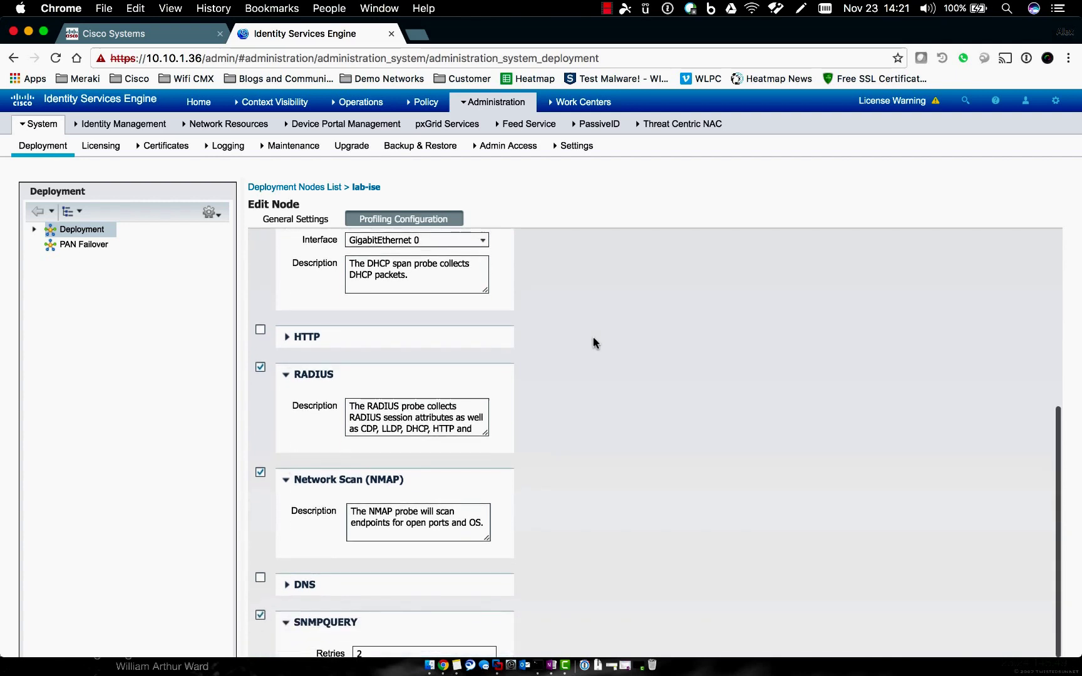
Step: Enable the HTTP probe and expand the DNS probe's details without enabling it
click(261, 330)
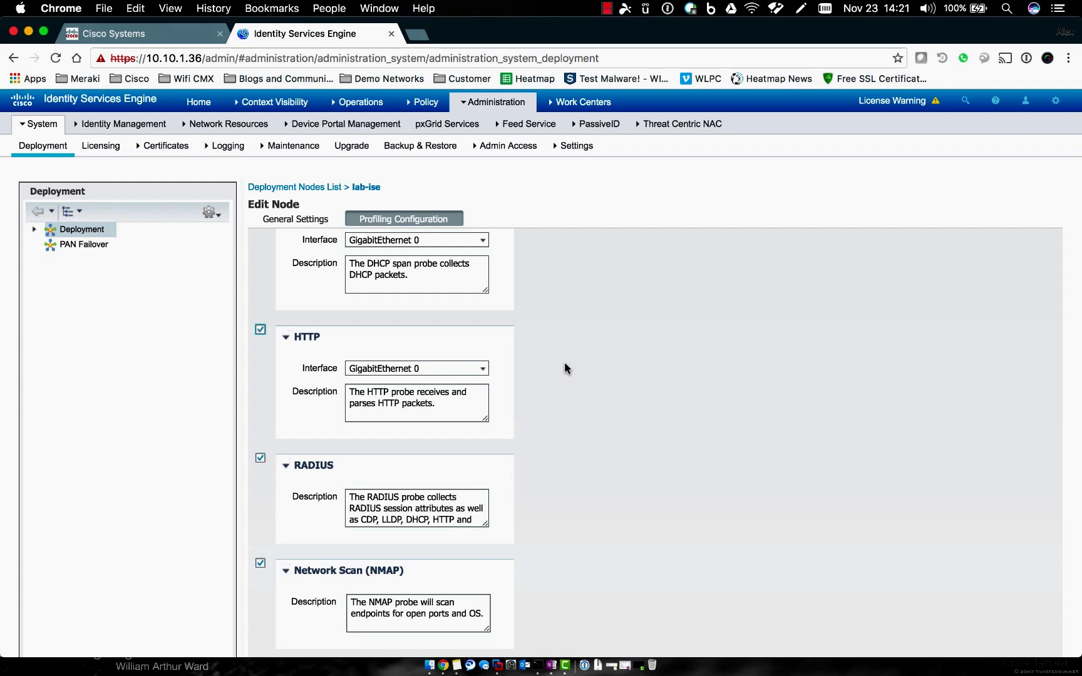
scroll(564, 367, down, 5)
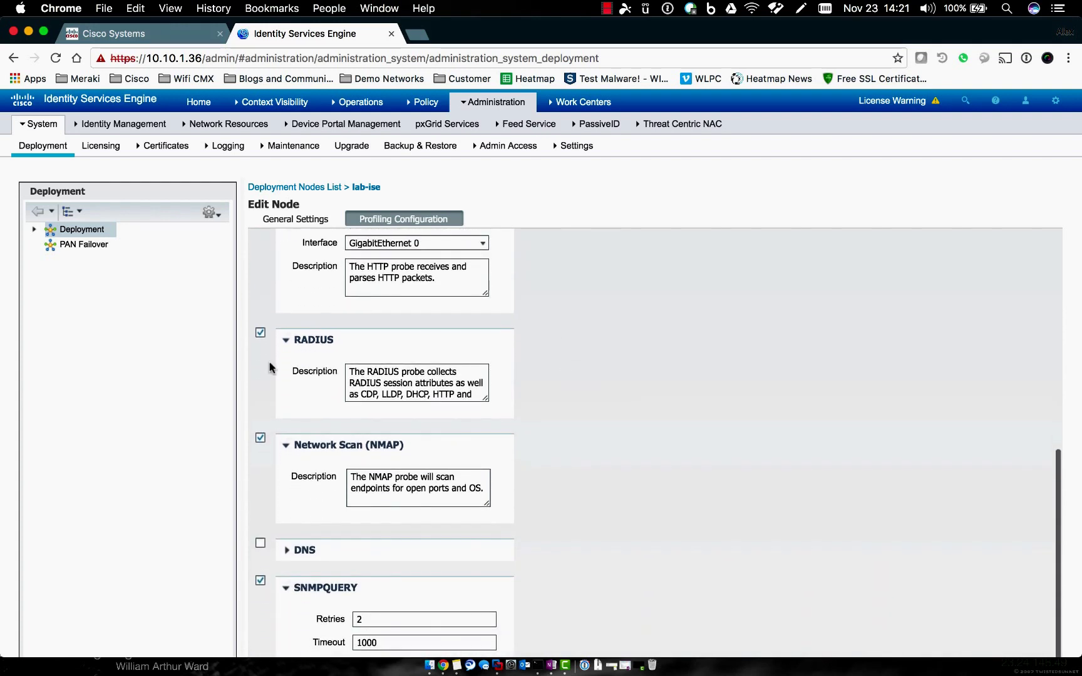
scroll(363, 464, down, 5)
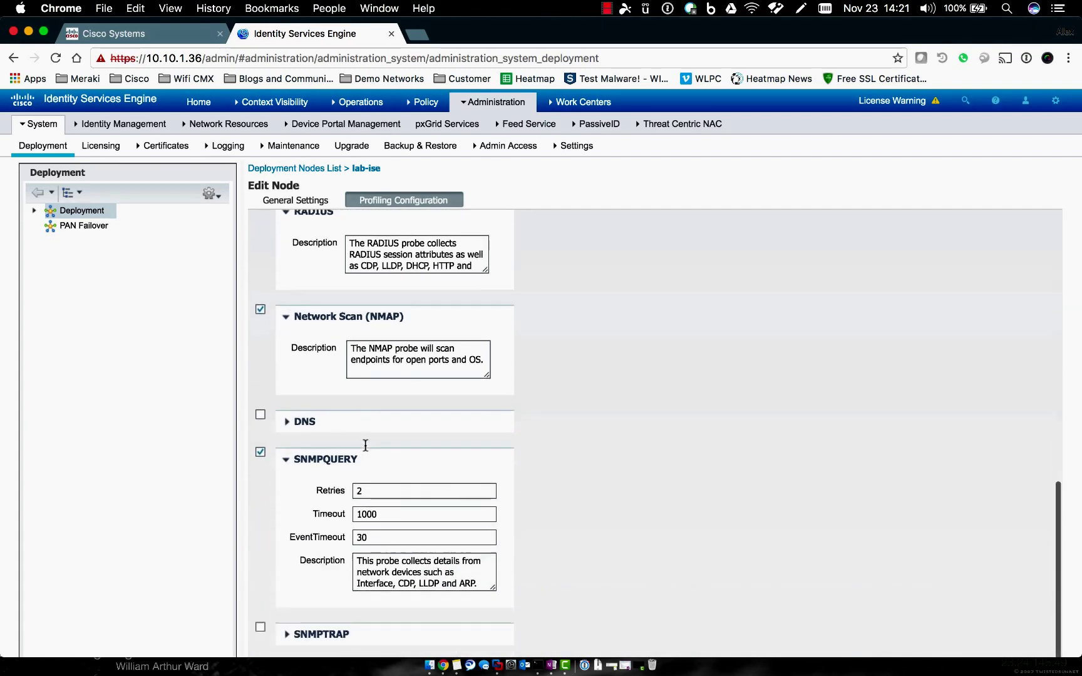
click(290, 409)
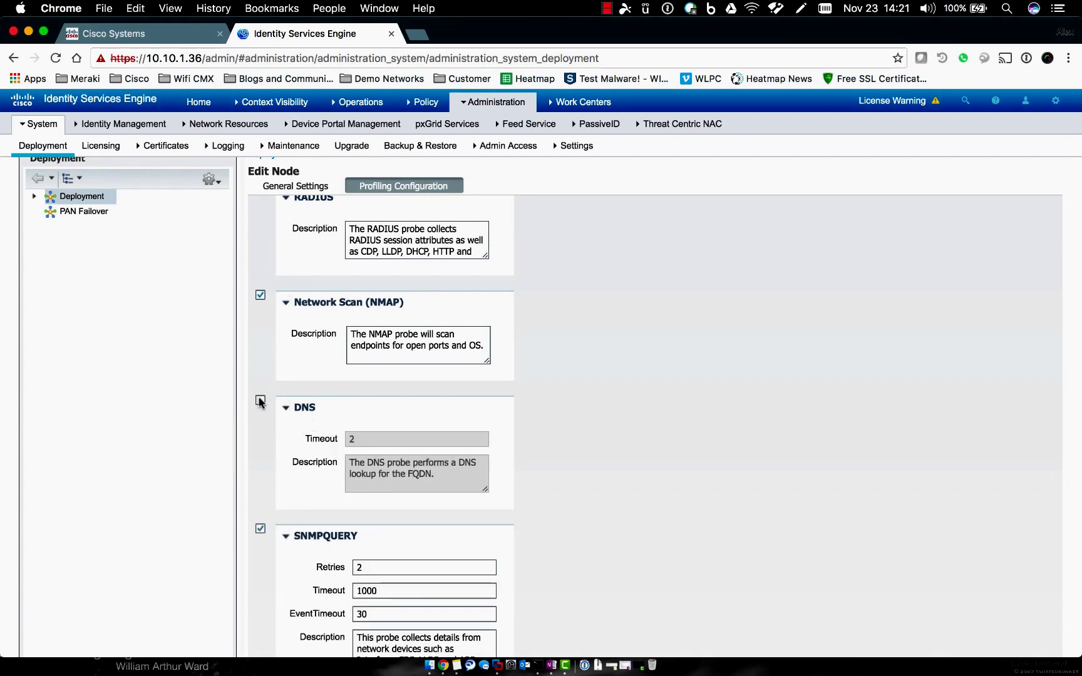
Step: Enable the Active Directory probe and save the node's profiling configuration
scroll(648, 468, down, 5)
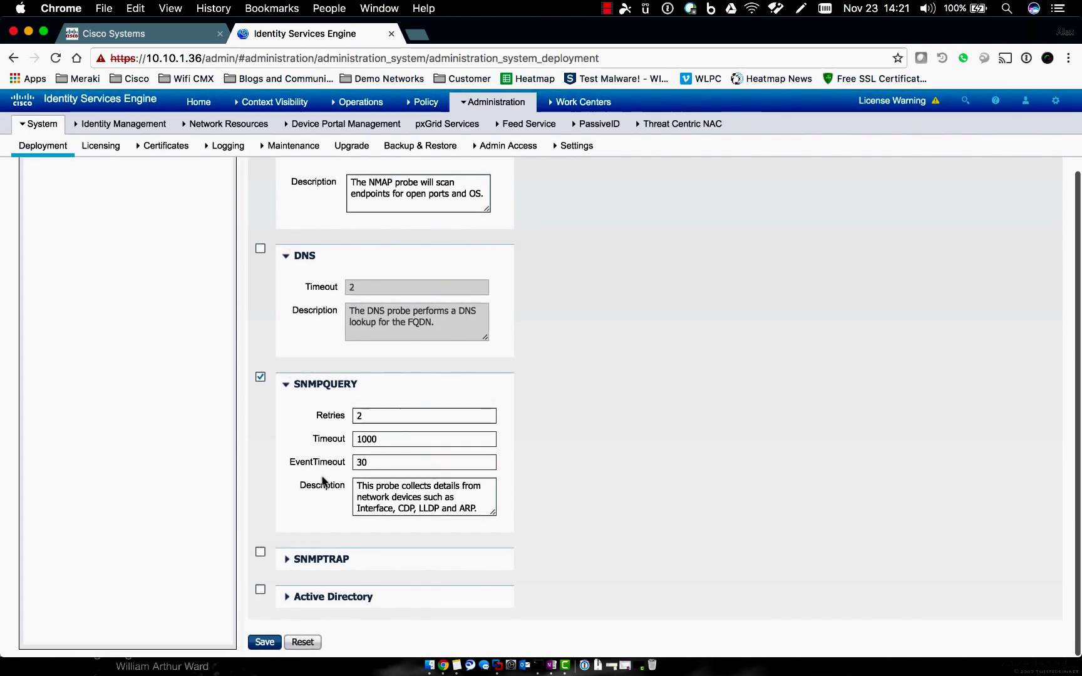
click(260, 590)
scroll(394, 560, down, 3)
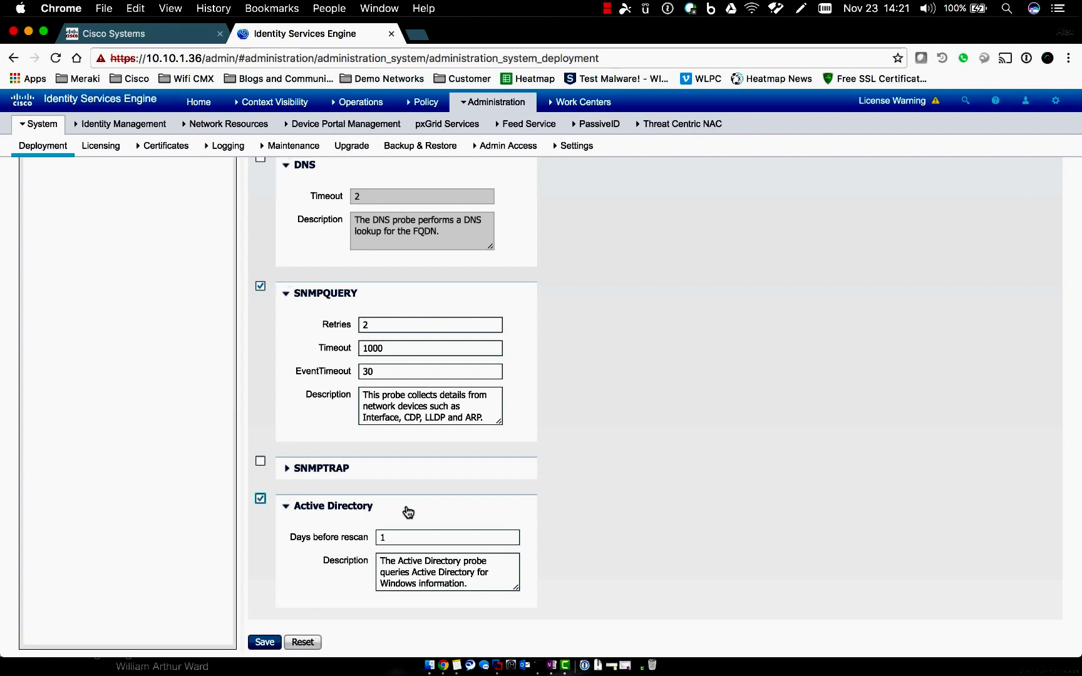
scroll(376, 351, up, 2)
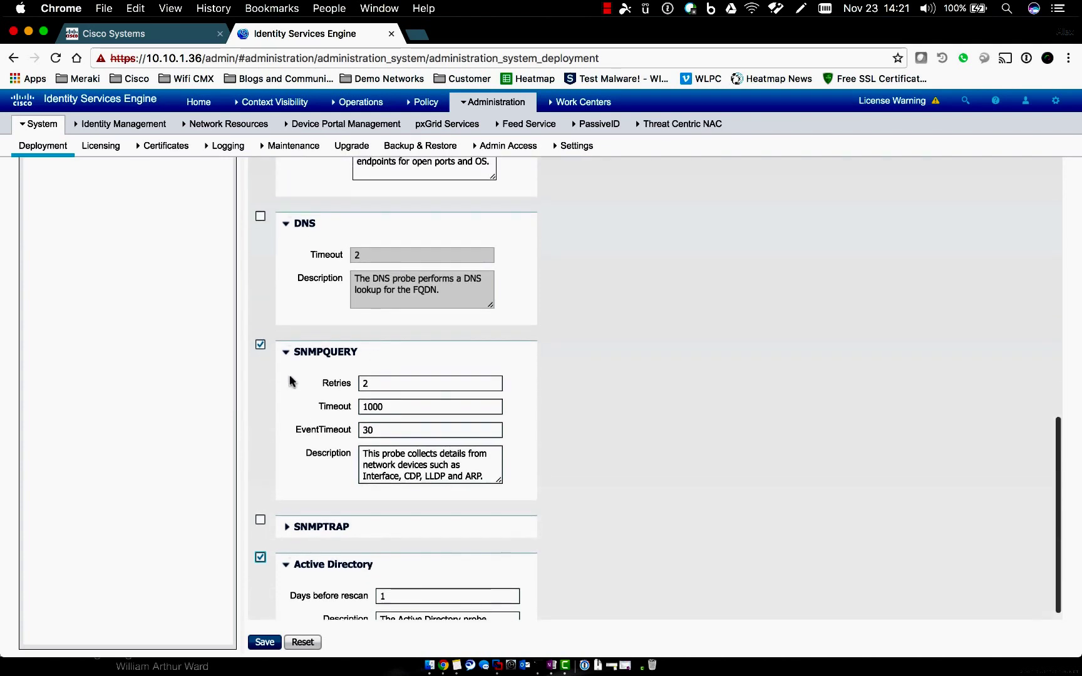
scroll(551, 416, down, 1)
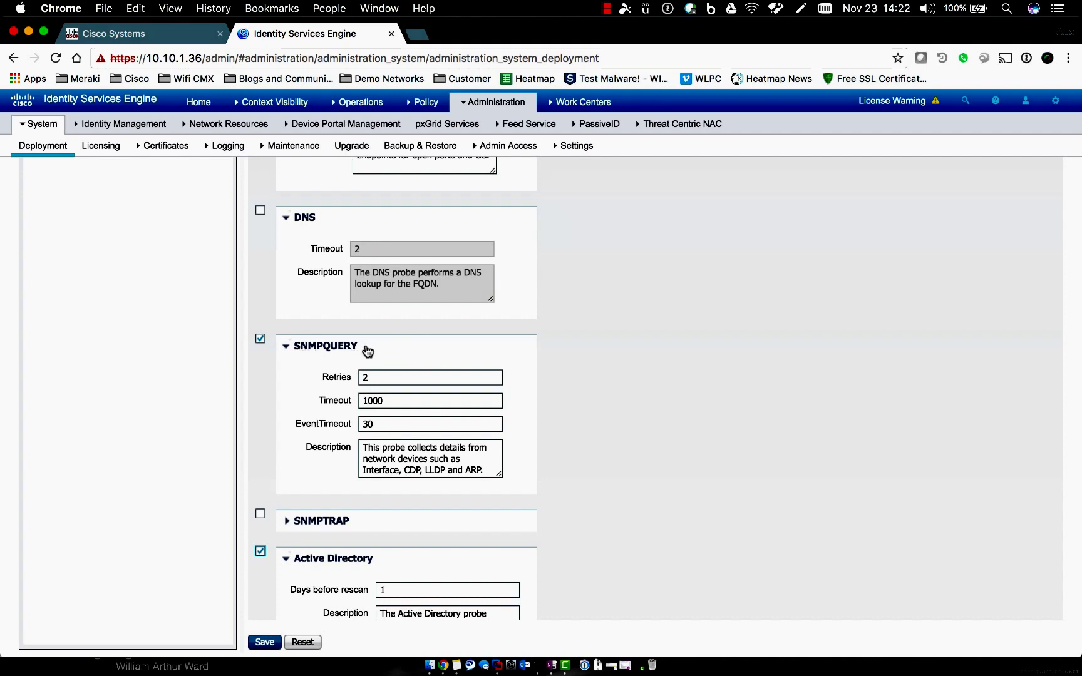
scroll(580, 379, down, 2)
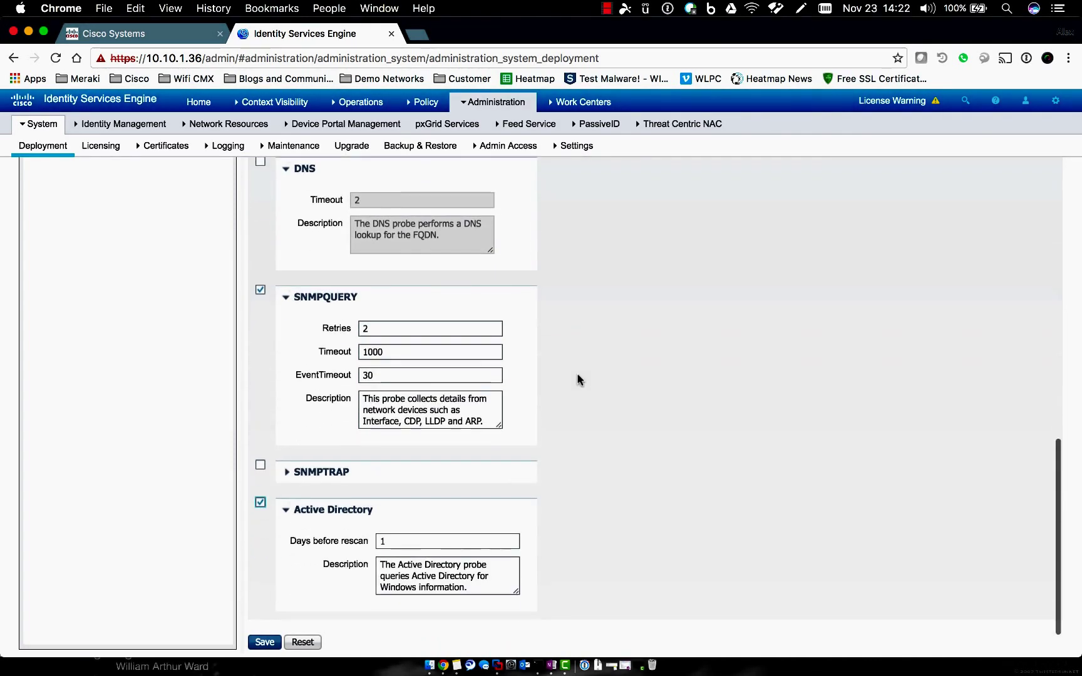
click(265, 642)
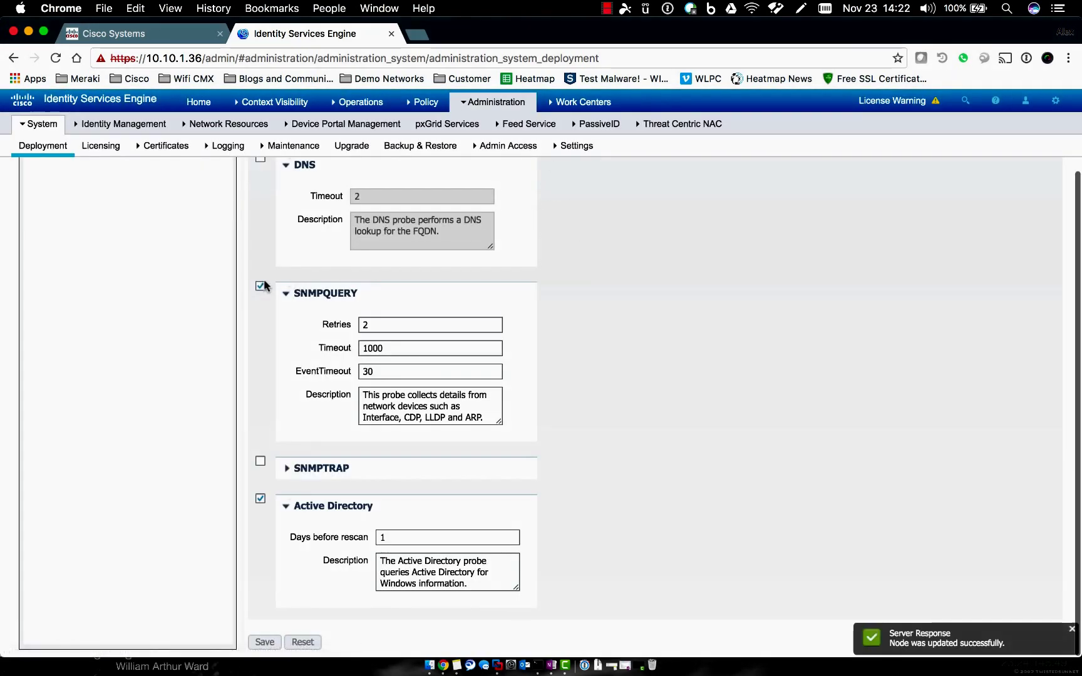
Step: Open the system Licensing page and review the licensing method, license usage and installed license list
scroll(246, 278, up, 2)
click(39, 123)
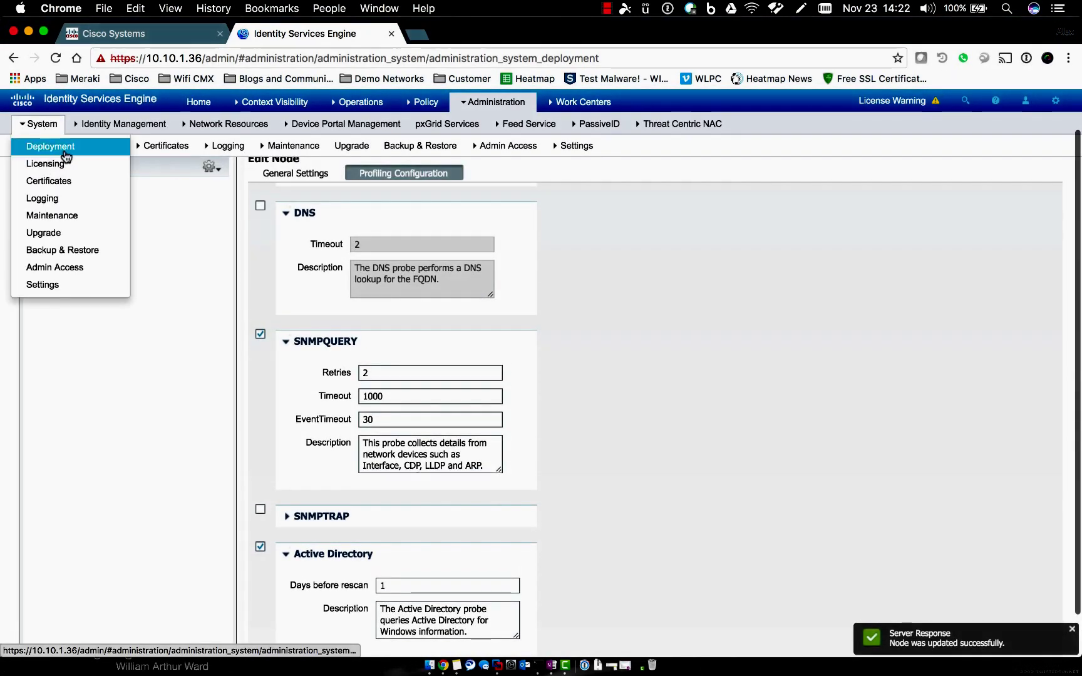
click(99, 147)
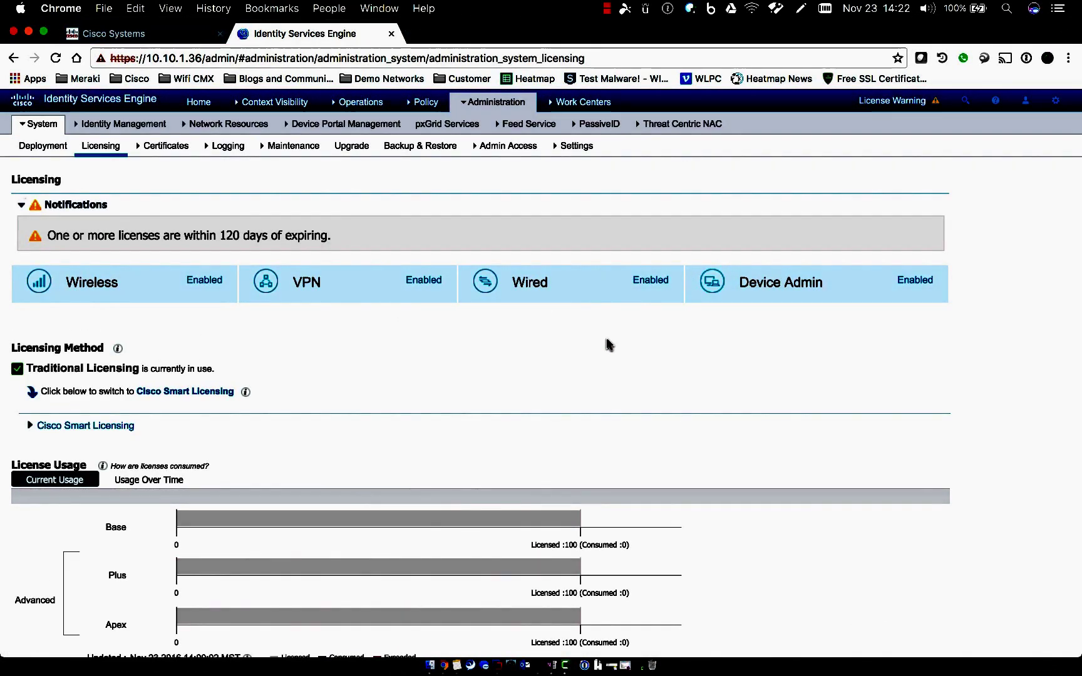
scroll(826, 367, down, 5)
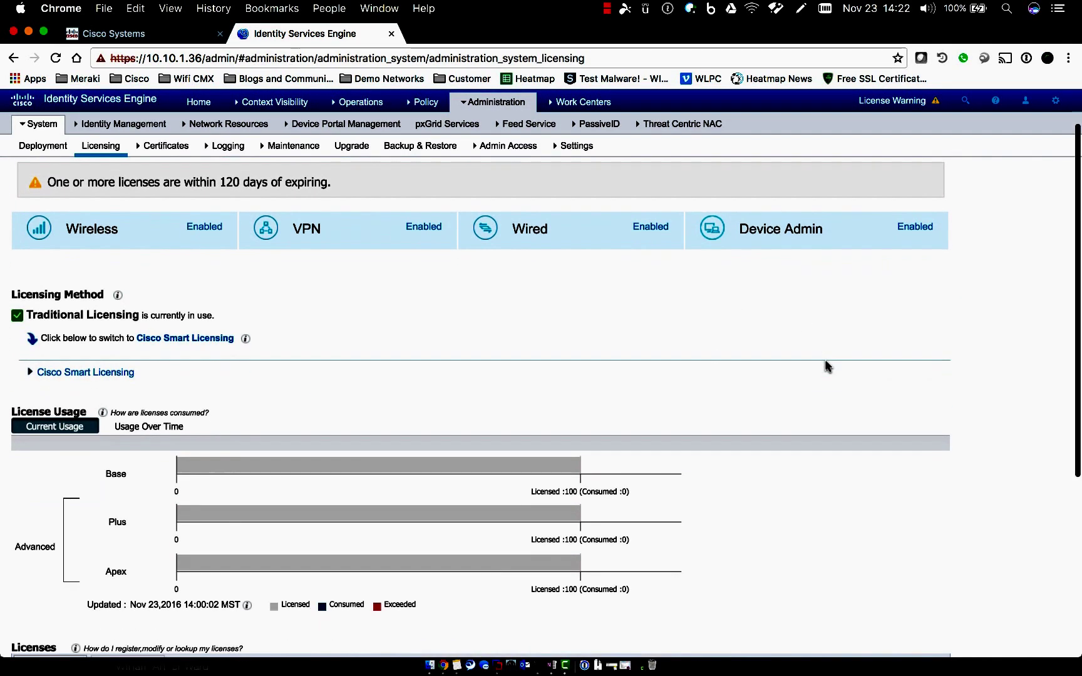
scroll(827, 367, down, 2)
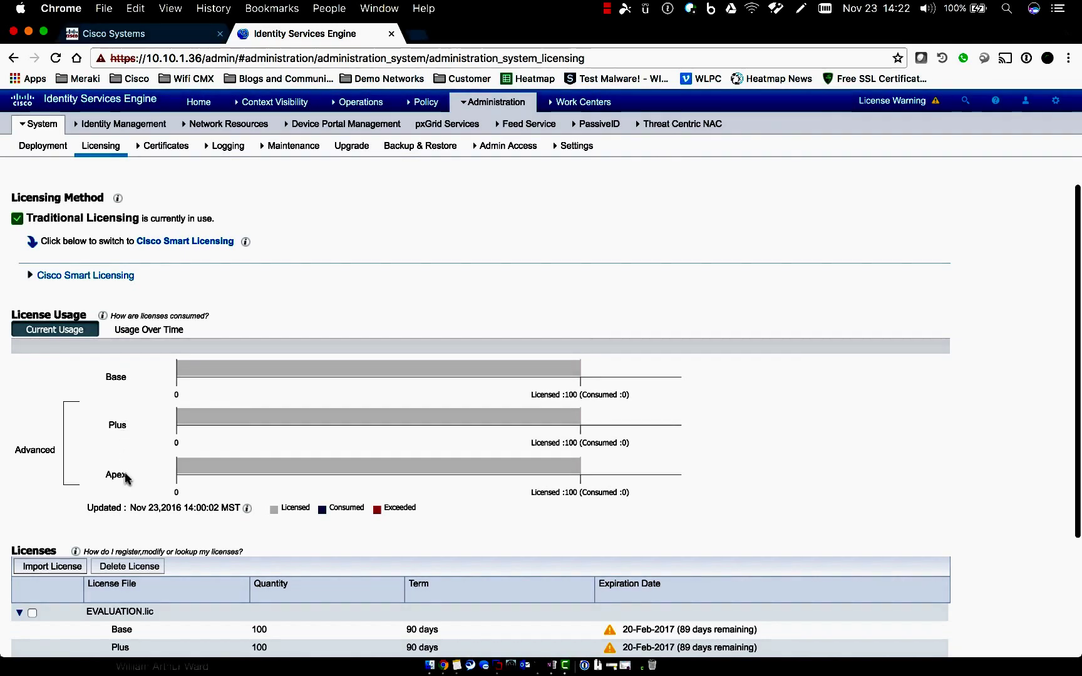
scroll(148, 487, up, 2)
scroll(147, 487, down, 10)
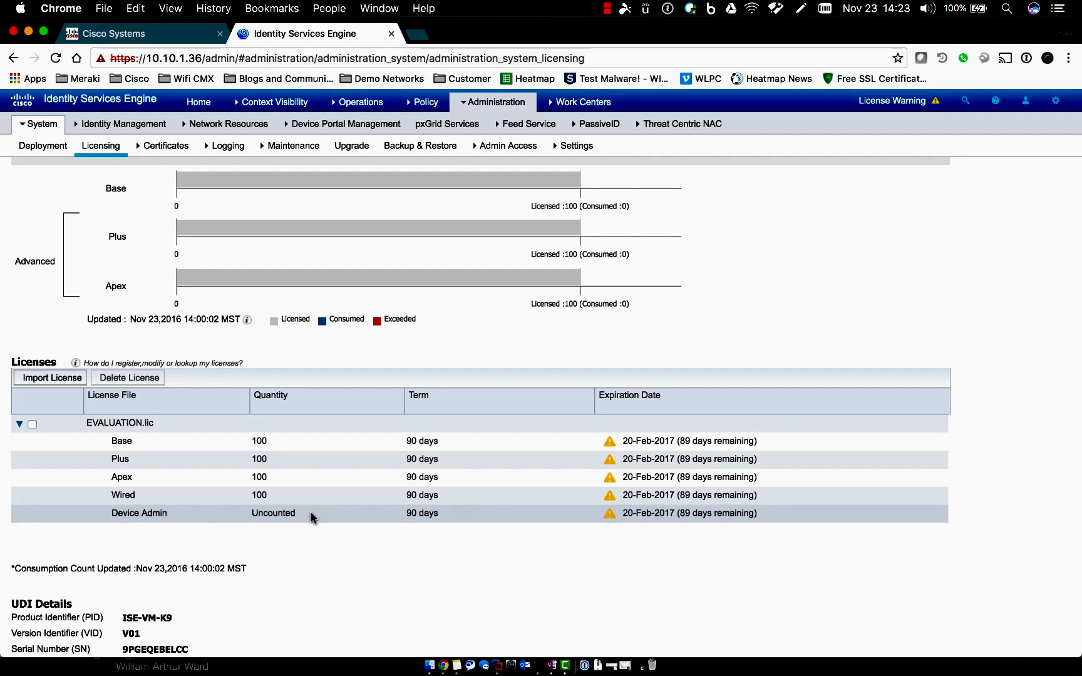
scroll(1009, 508, up, 3)
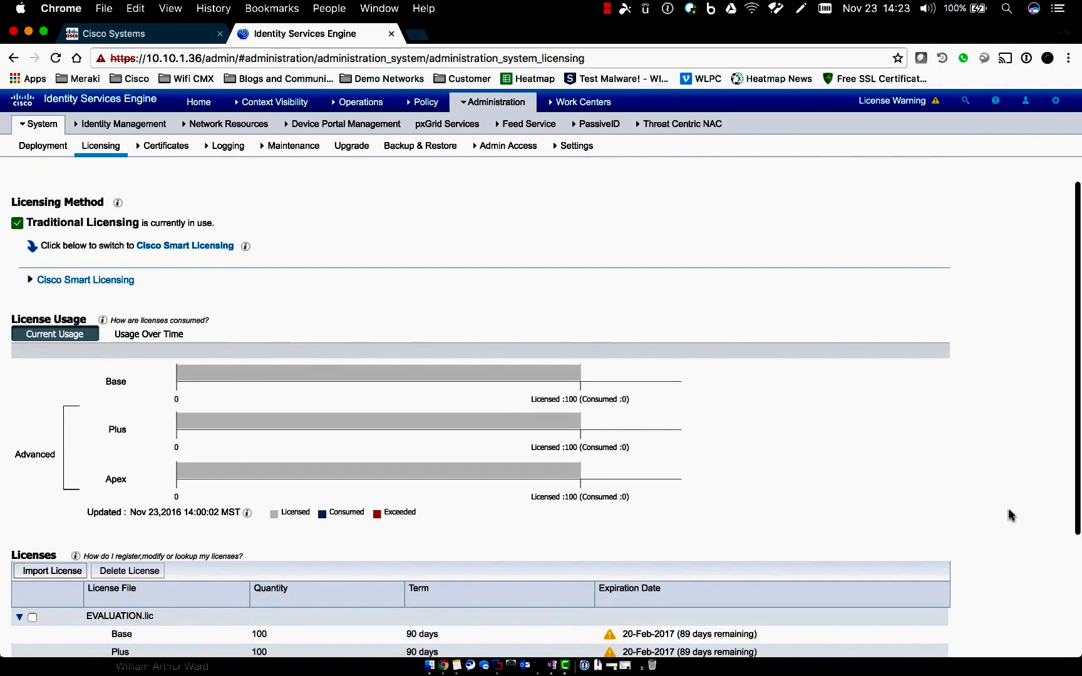
Step: Go through the certificate management overview and the System, Endpoint and Trusted Certificates pages
click(140, 149)
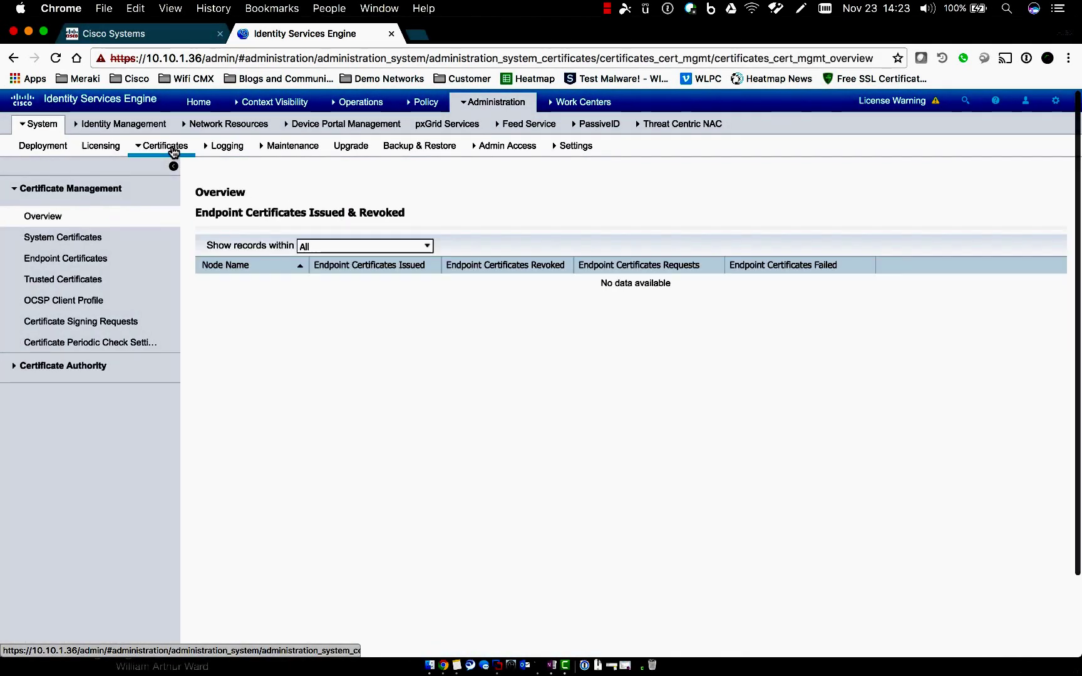
click(96, 241)
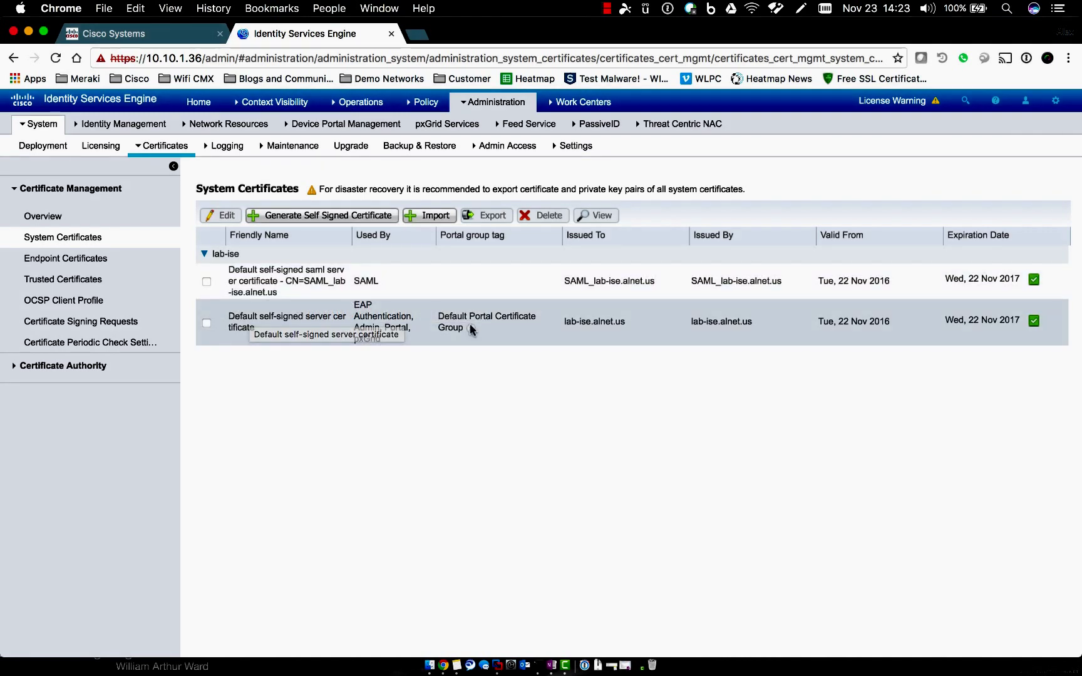
drag(841, 325, 1020, 325)
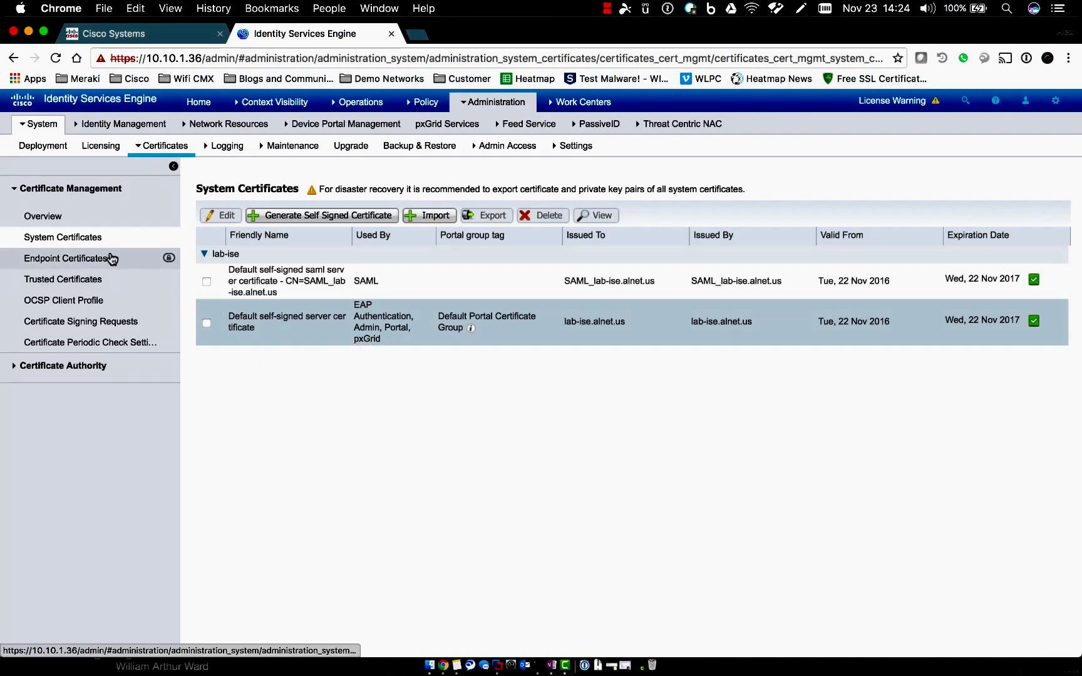
click(83, 261)
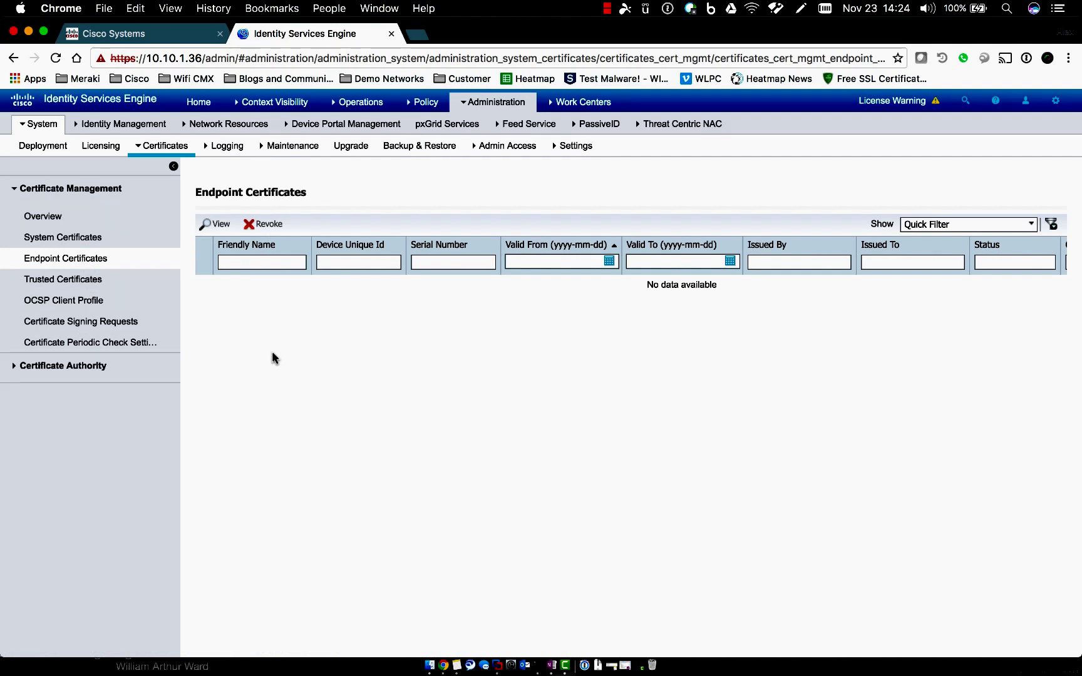
click(107, 283)
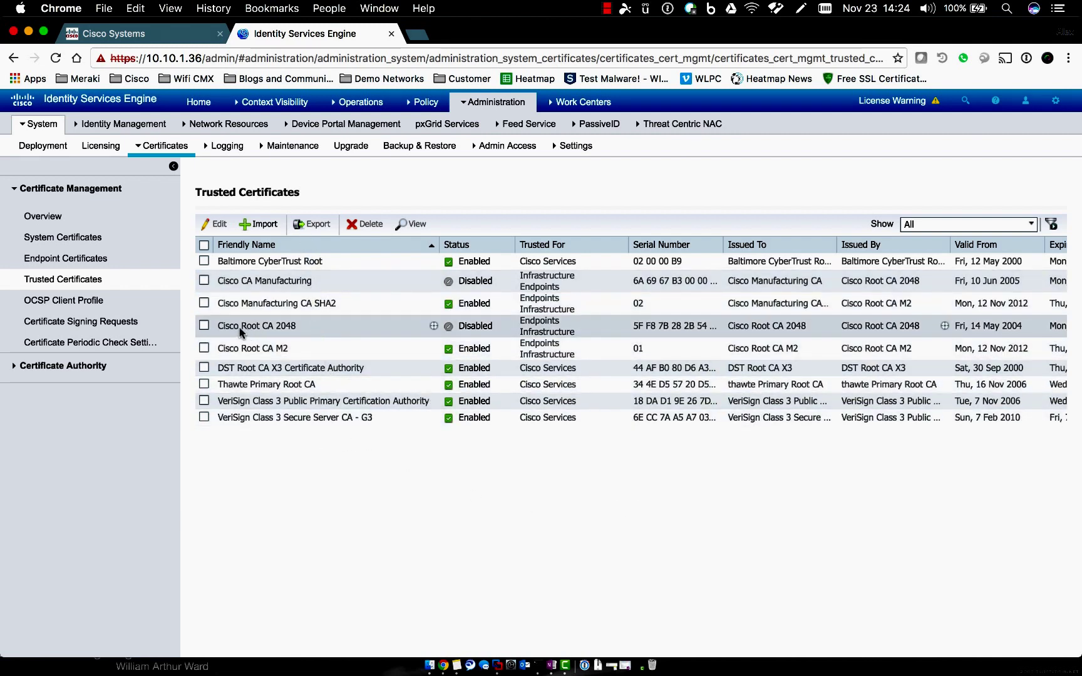
Step: Select the disabled Cisco Root CA 2048 and Cisco CA Manufacturing trusted certificates and clear both selections
click(203, 326)
click(204, 280)
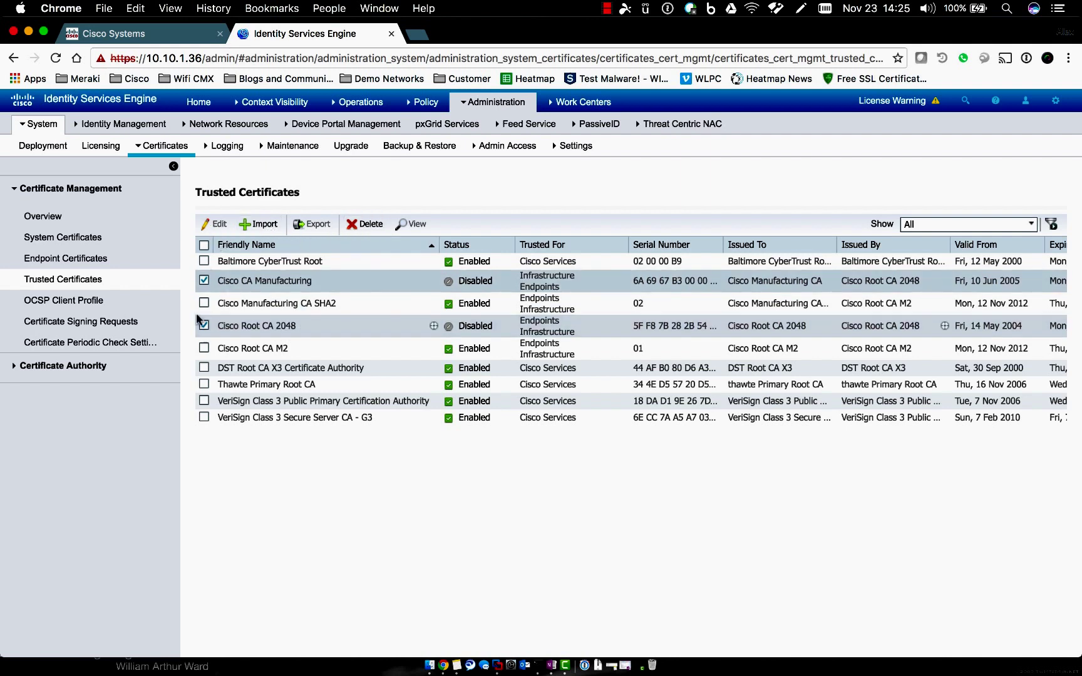
click(204, 281)
click(205, 282)
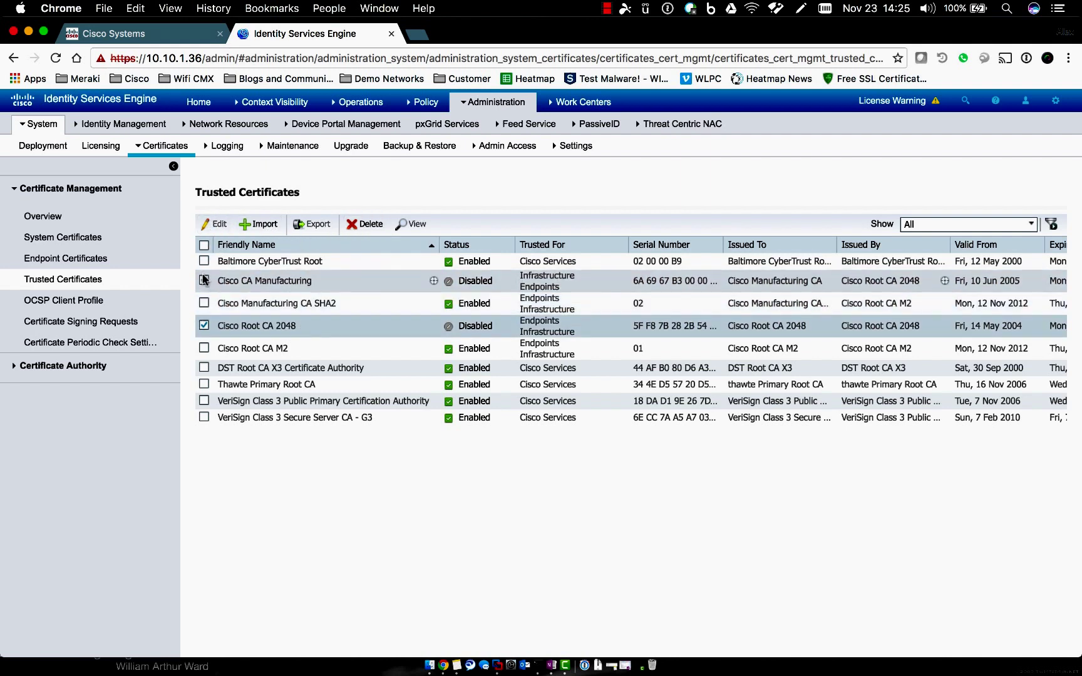
click(205, 280)
click(204, 325)
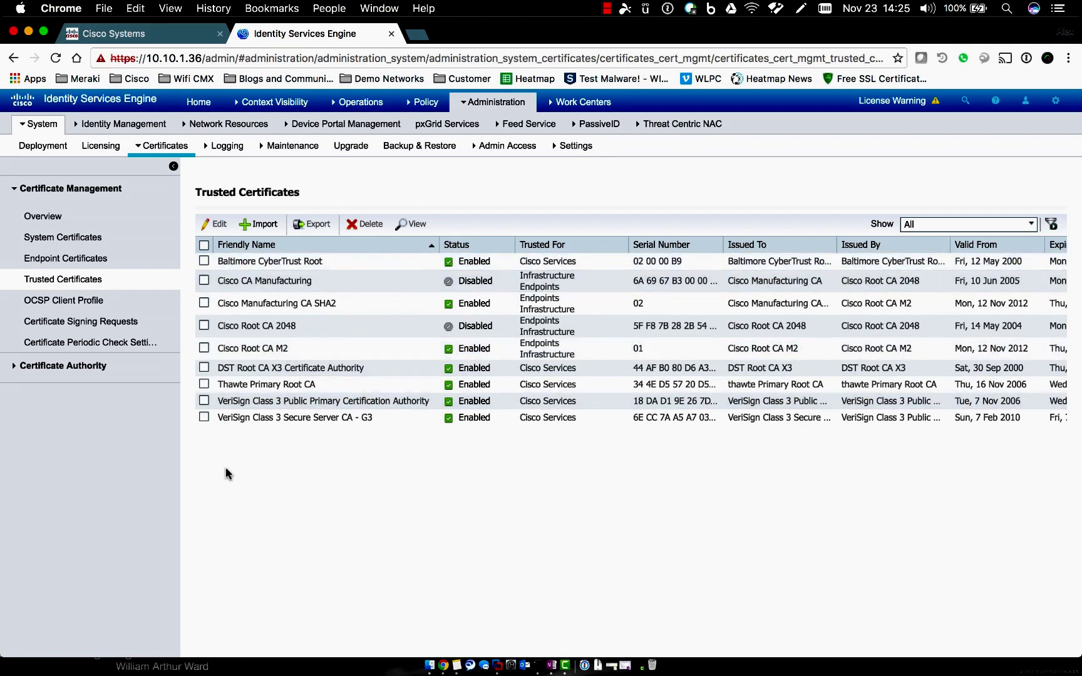
Step: View the certificate authority's CA certificates and its list of certificate templates
click(79, 370)
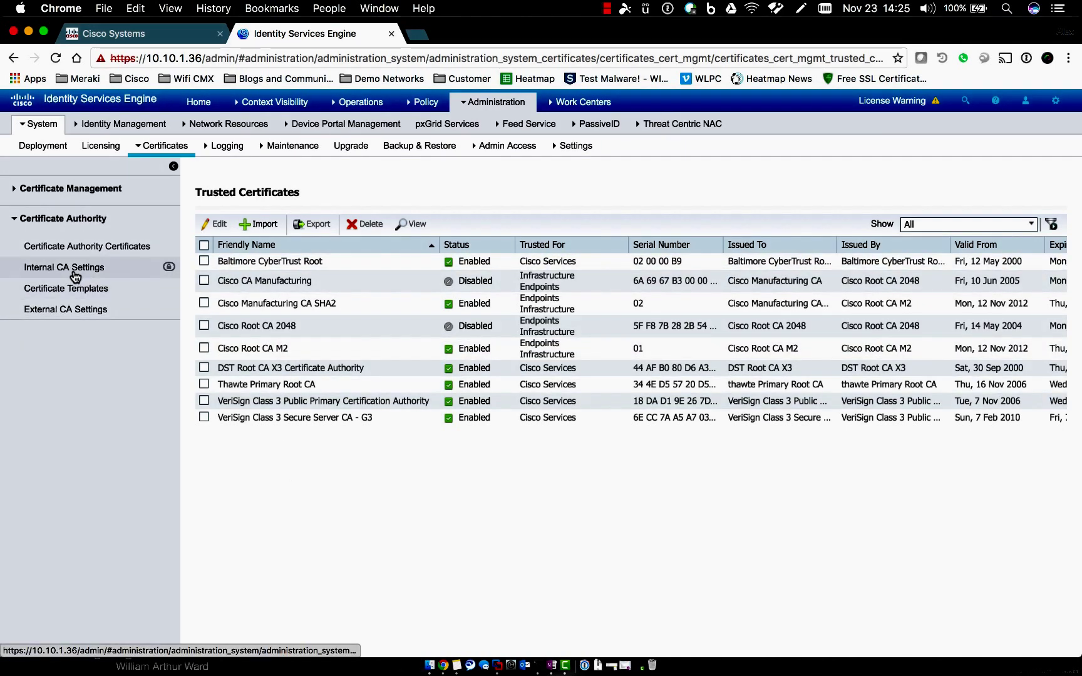
click(74, 251)
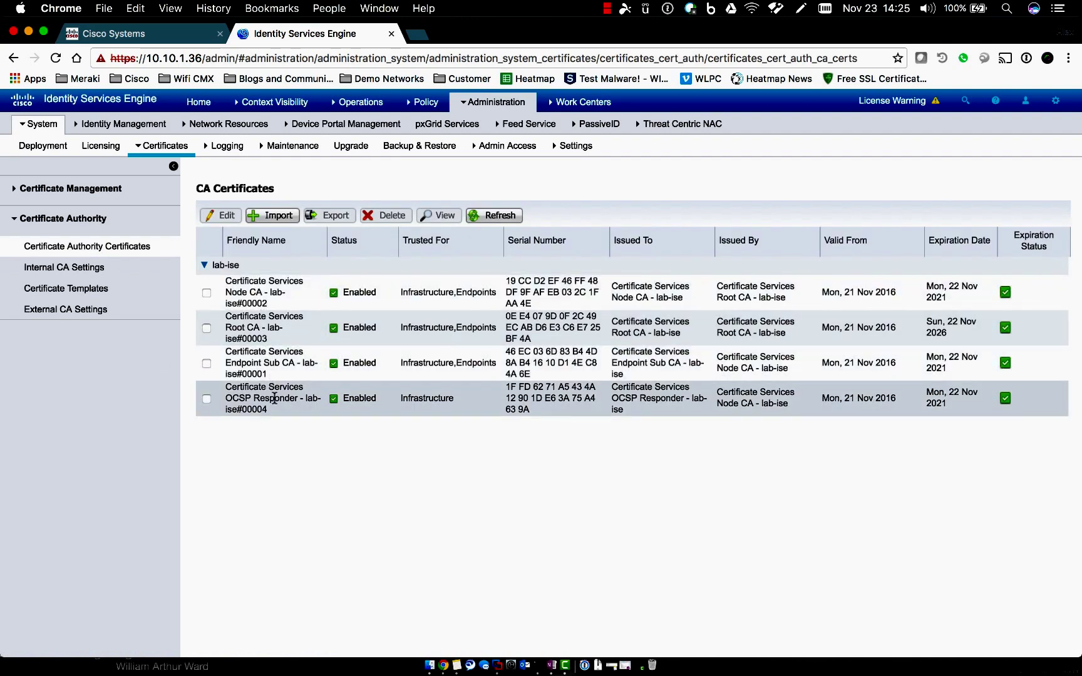
click(86, 288)
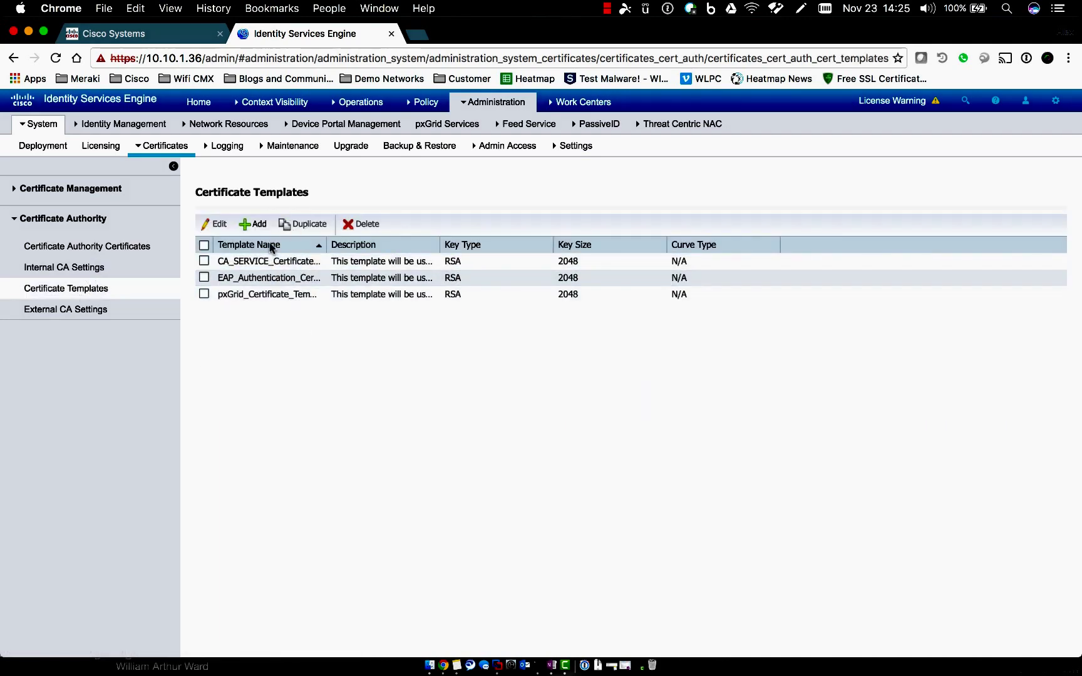
Step: Open a blank certificate template form, check its Subject Alternative Name choices, and cancel without saving
click(252, 224)
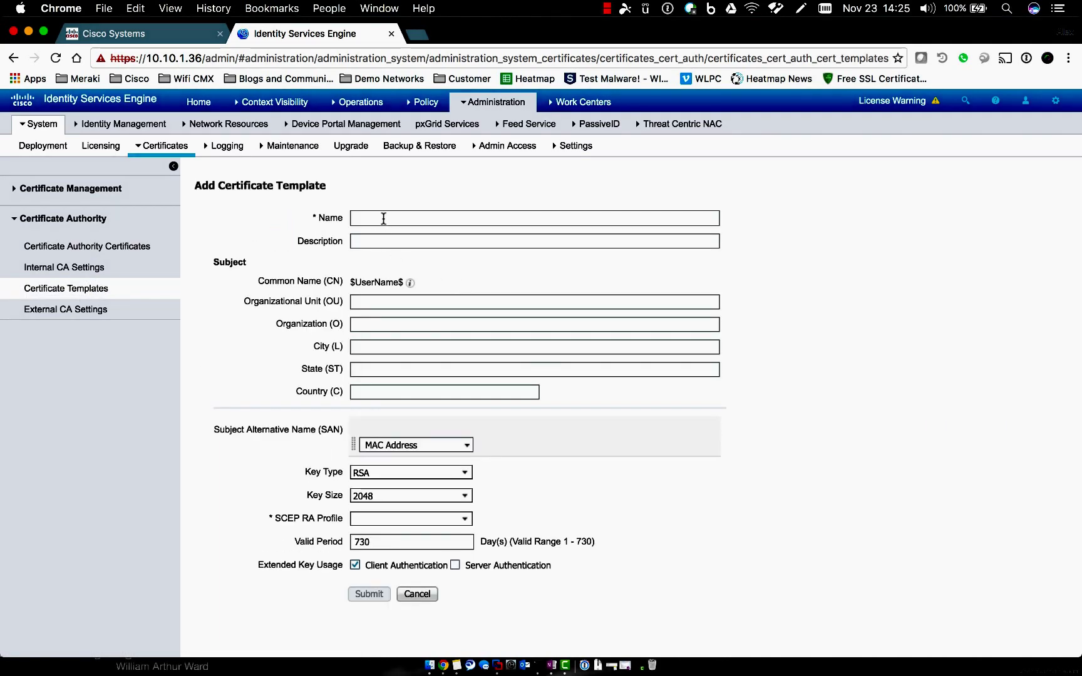
click(468, 446)
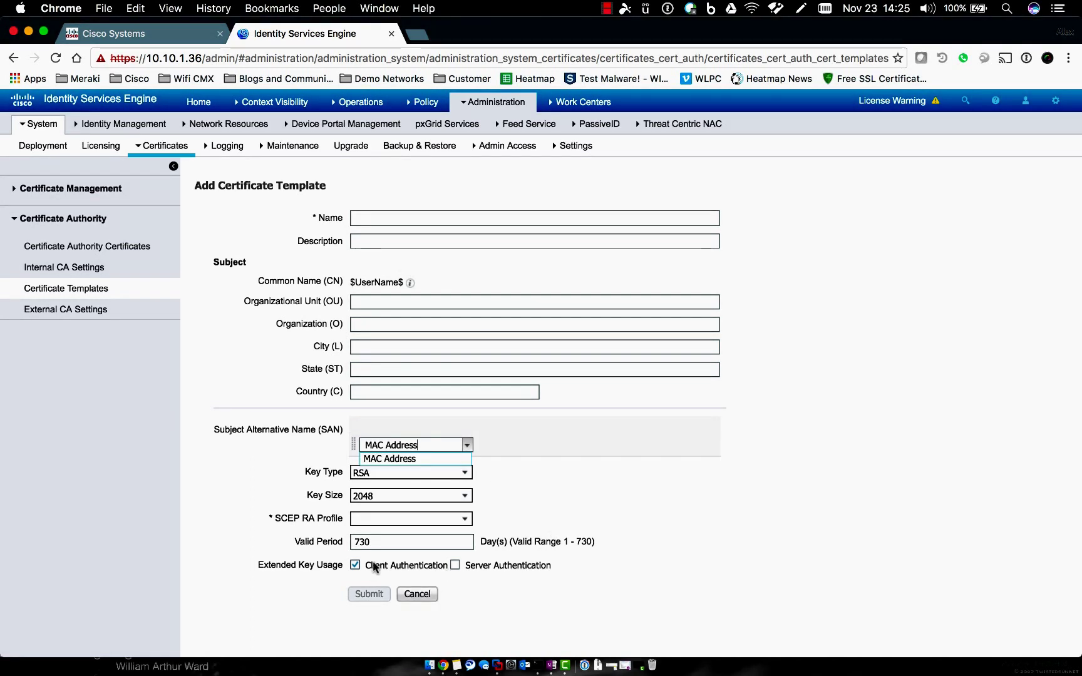
click(420, 594)
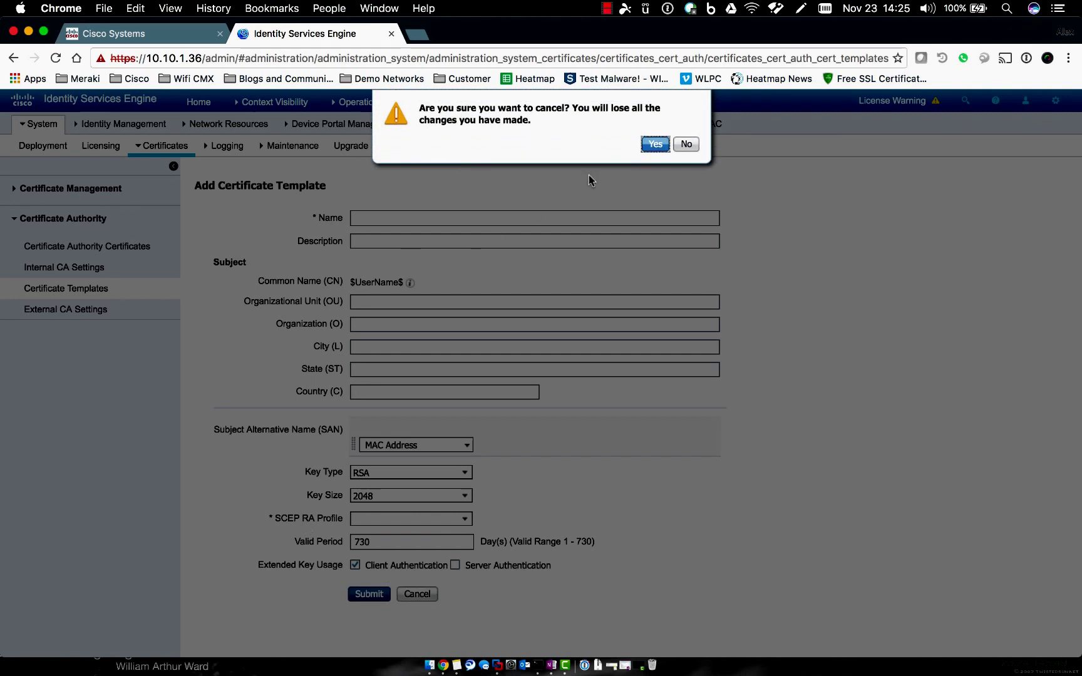
click(655, 144)
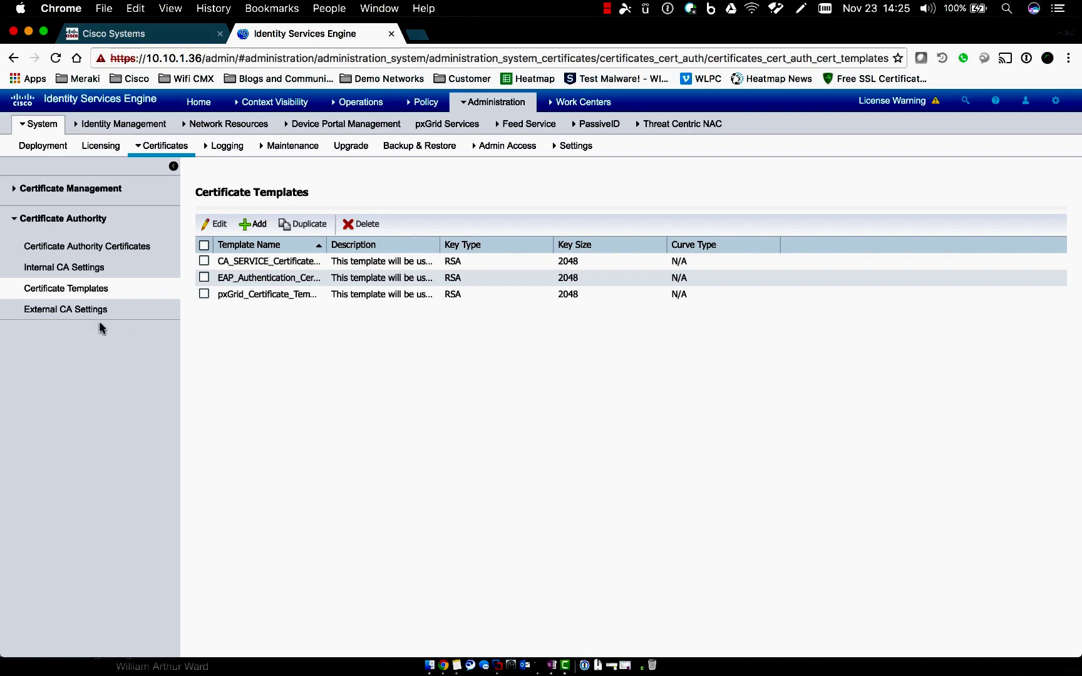
Step: View the SCEP RA profiles in the certificate authority's External CA Settings
click(82, 313)
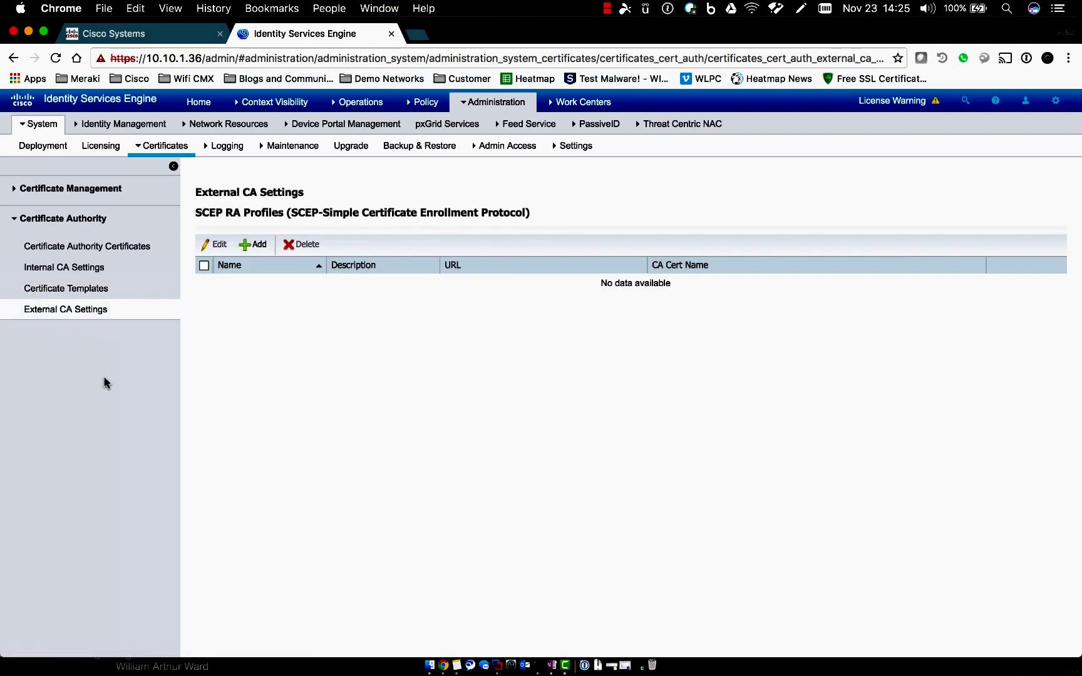
drag(190, 201, 290, 210)
click(288, 211)
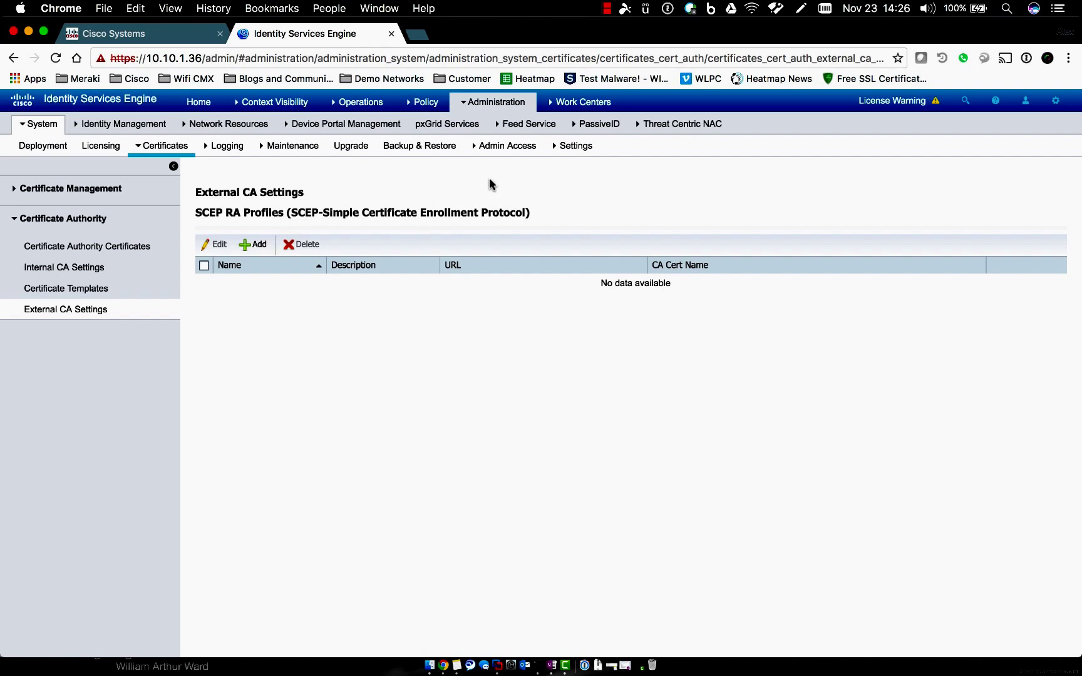
Step: Under Admin Access, review the Admin Users list with its choices for adding an administrator, and expand the Settings section
click(476, 149)
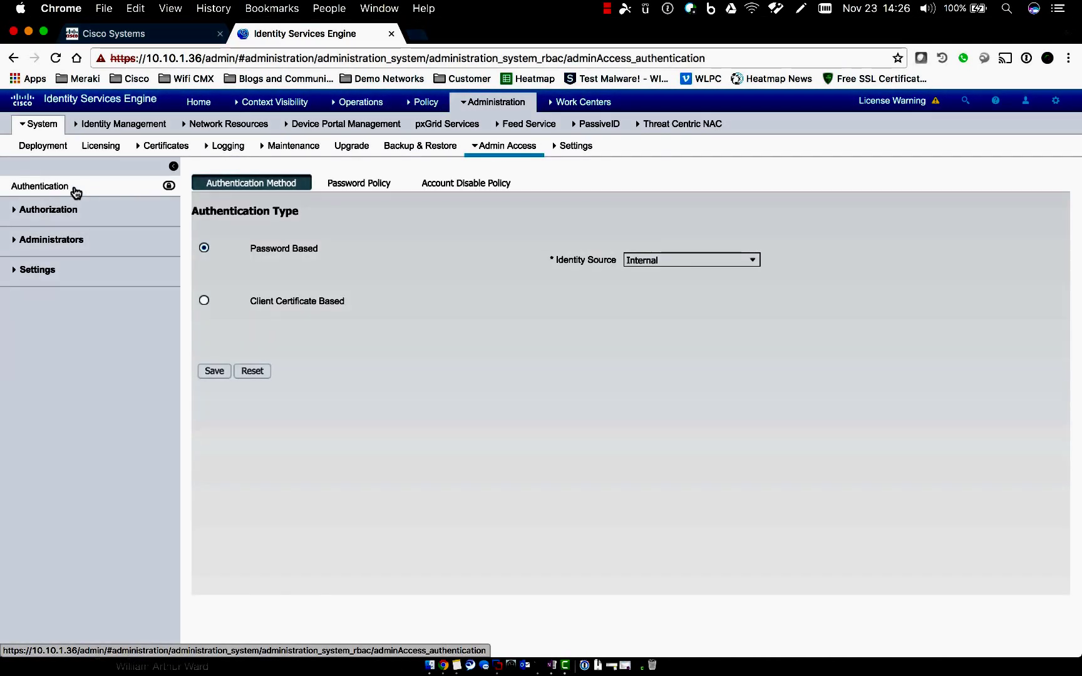
click(15, 241)
click(52, 268)
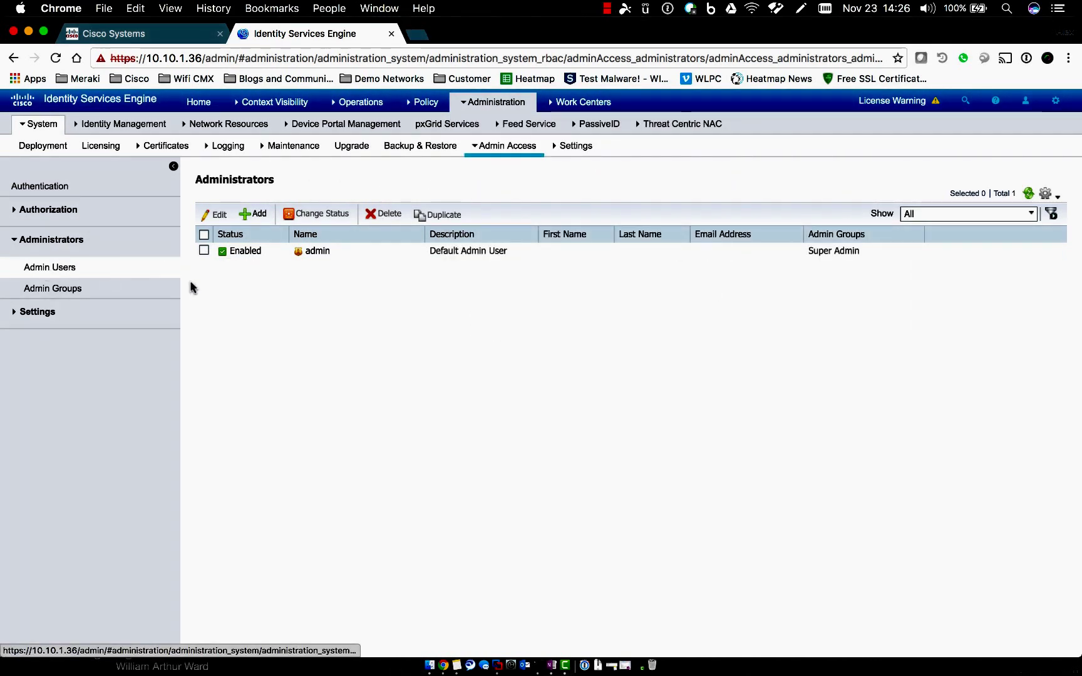
click(253, 213)
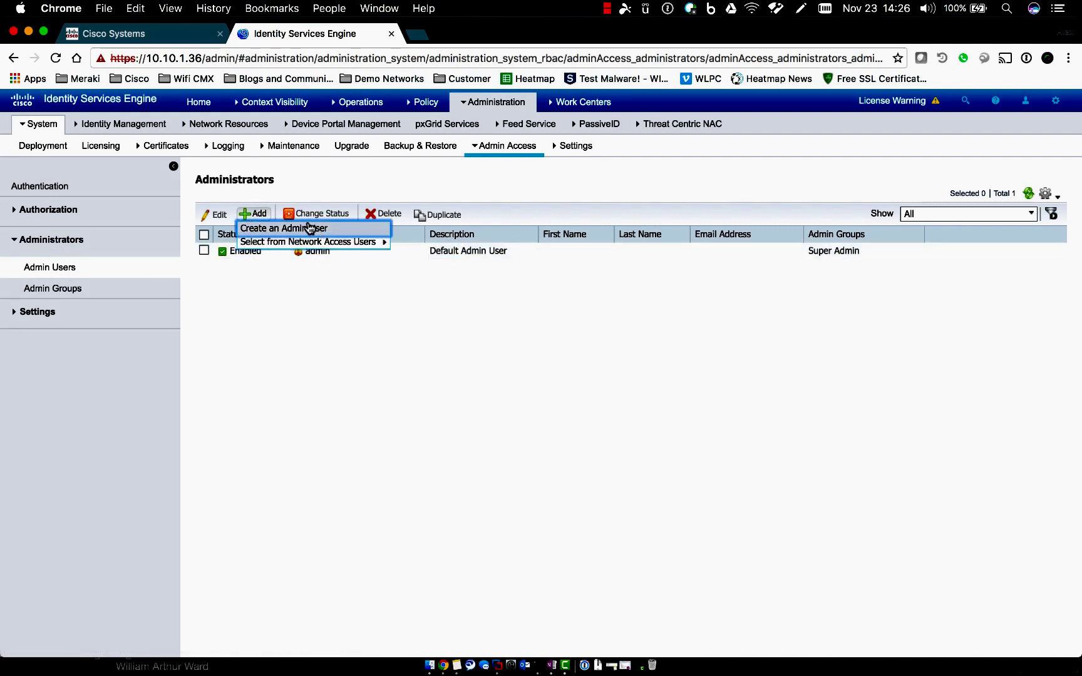
click(305, 378)
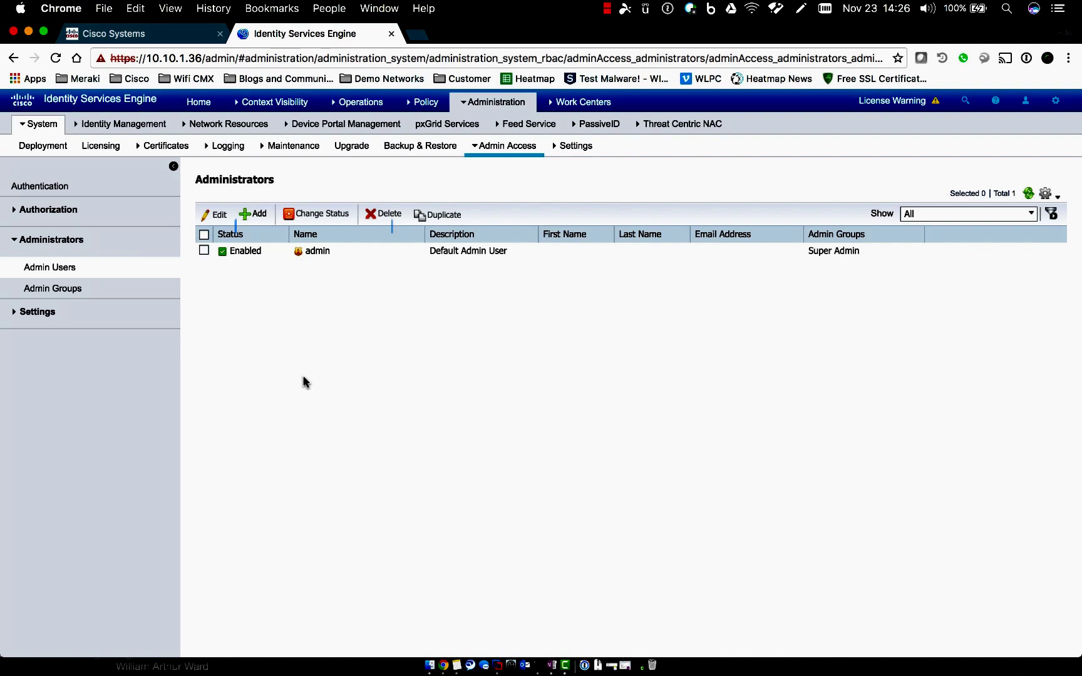
click(14, 313)
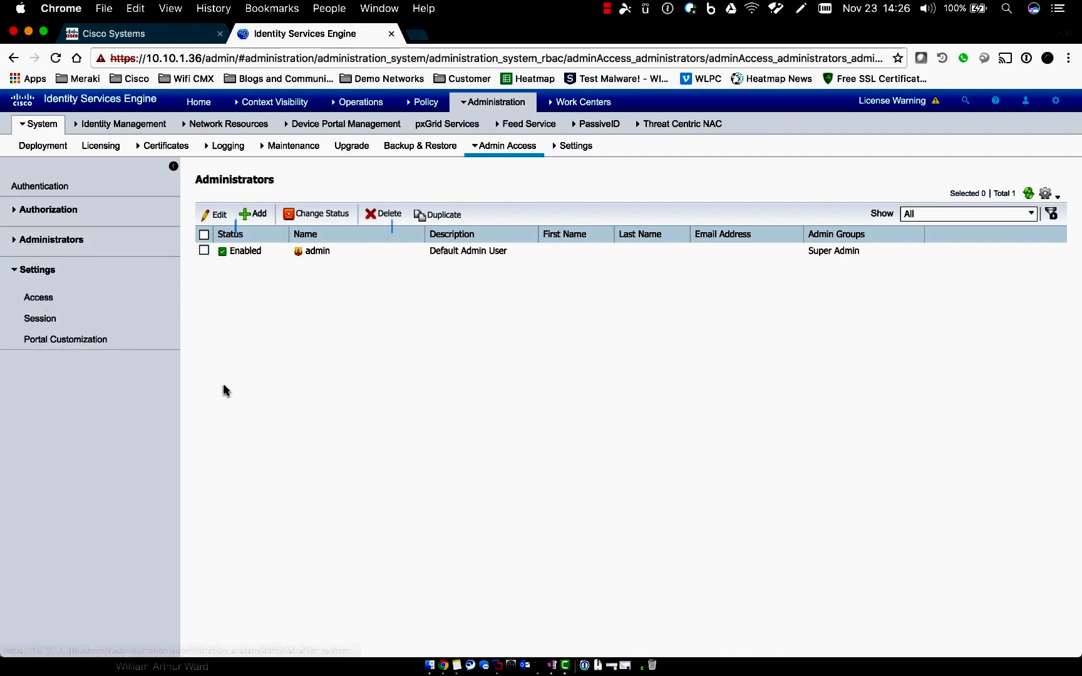